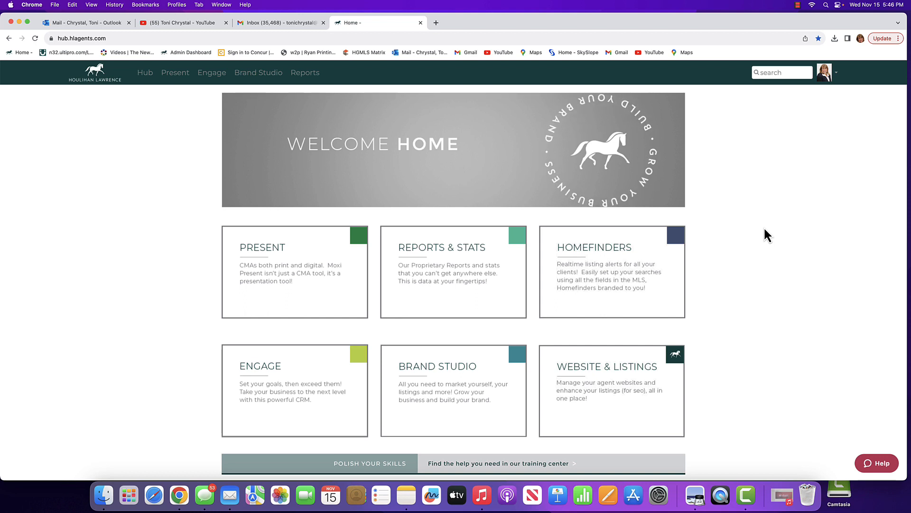
Open SkySlope from the agent hub and go to its Digital Signature area.
{"action": "scroll", "coordinate": [765, 226], "scroll_direction": "down", "scroll_amount": 3}
{"action": "scroll", "coordinate": [765, 229], "scroll_direction": "down", "scroll_amount": 5}
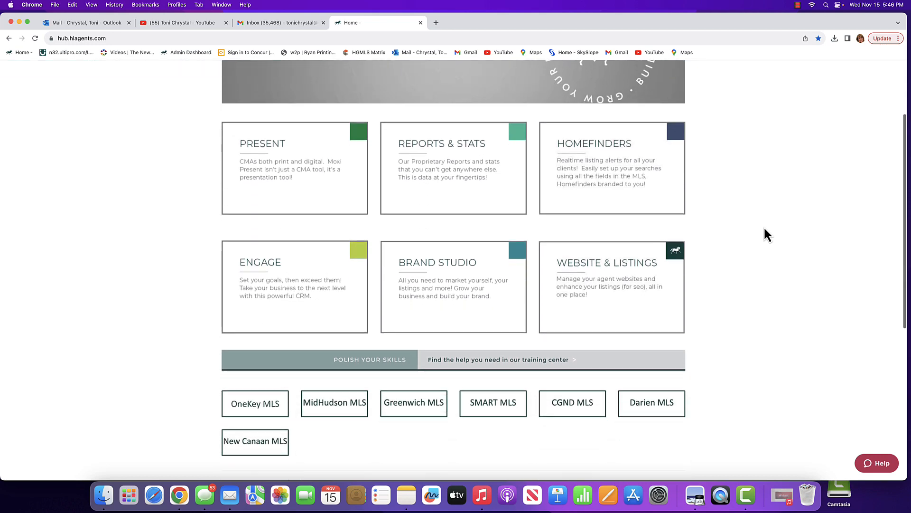
{"action": "scroll", "coordinate": [764, 229], "scroll_direction": "down", "scroll_amount": 1}
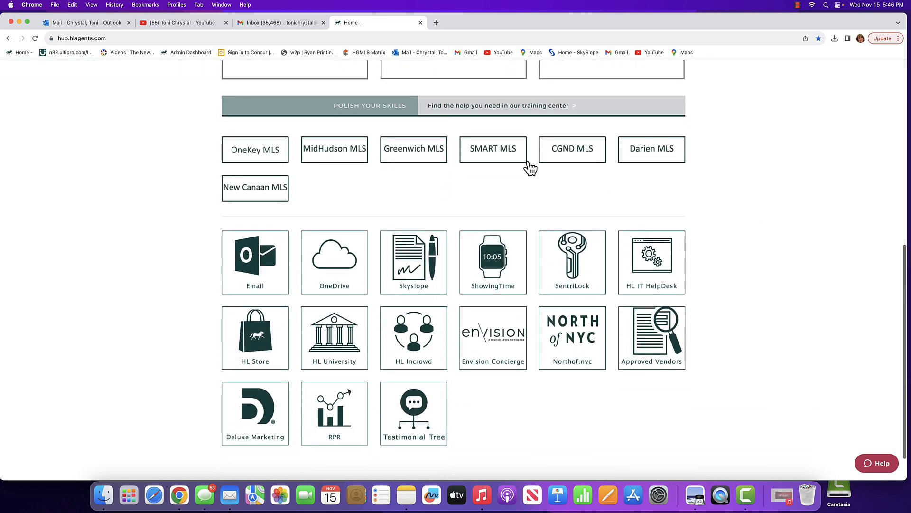
{"action": "left_click", "coordinate": [415, 264]}
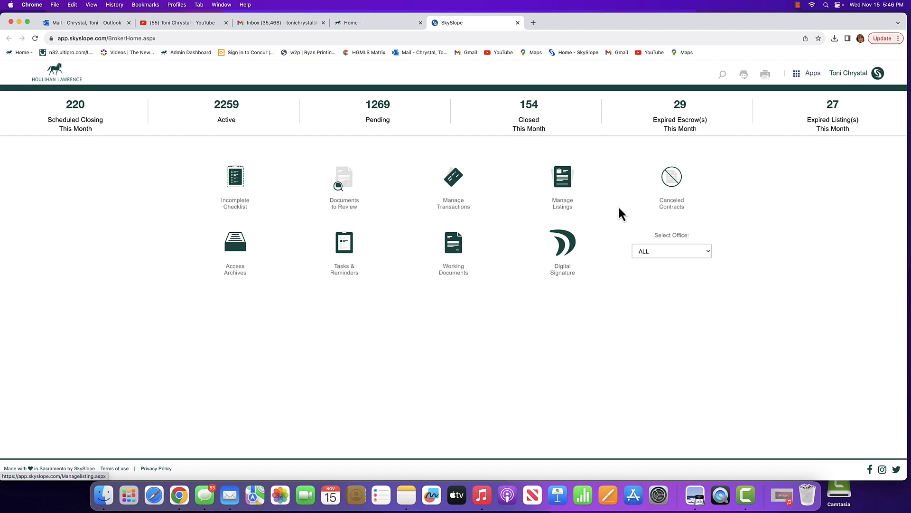
{"action": "left_click", "coordinate": [565, 271]}
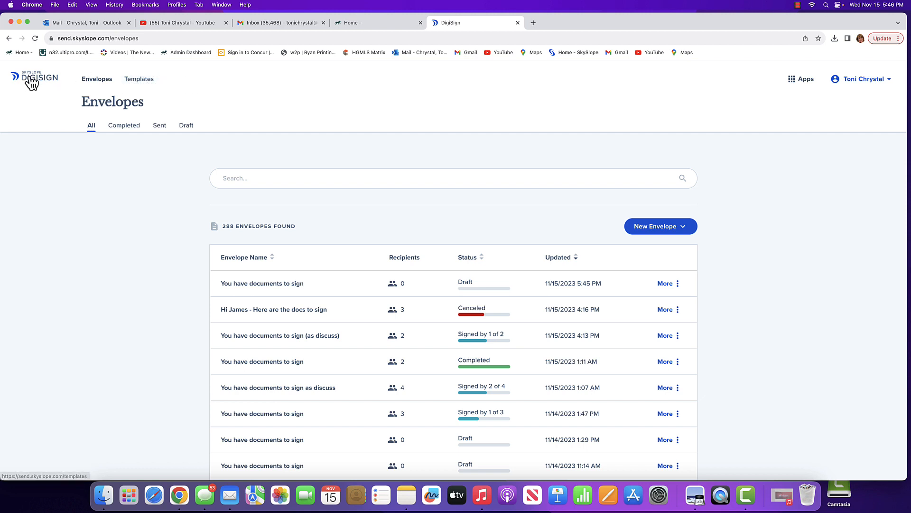
Create a new envelope from the *NY Seller Docs template.
{"action": "left_click", "coordinate": [139, 80]}
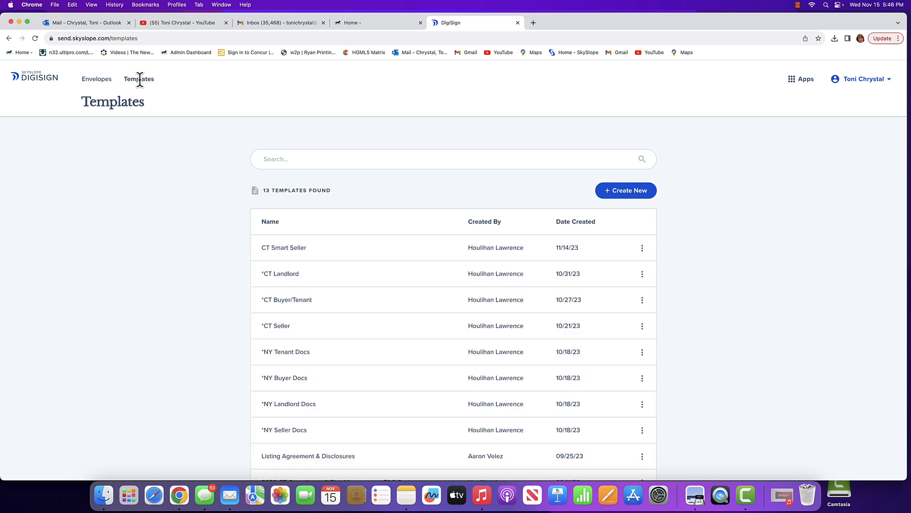
{"action": "scroll", "coordinate": [700, 252], "scroll_direction": "down", "scroll_amount": 3}
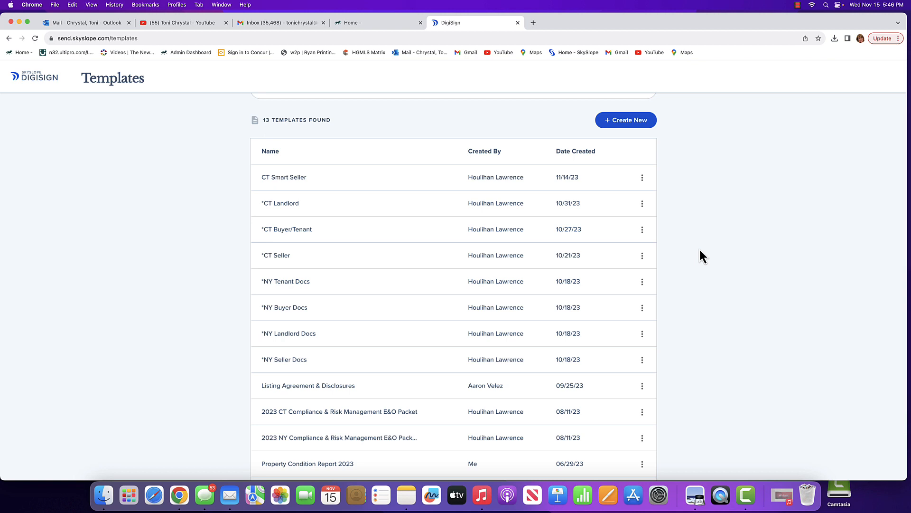
{"action": "scroll", "coordinate": [700, 256], "scroll_direction": "down", "scroll_amount": 1}
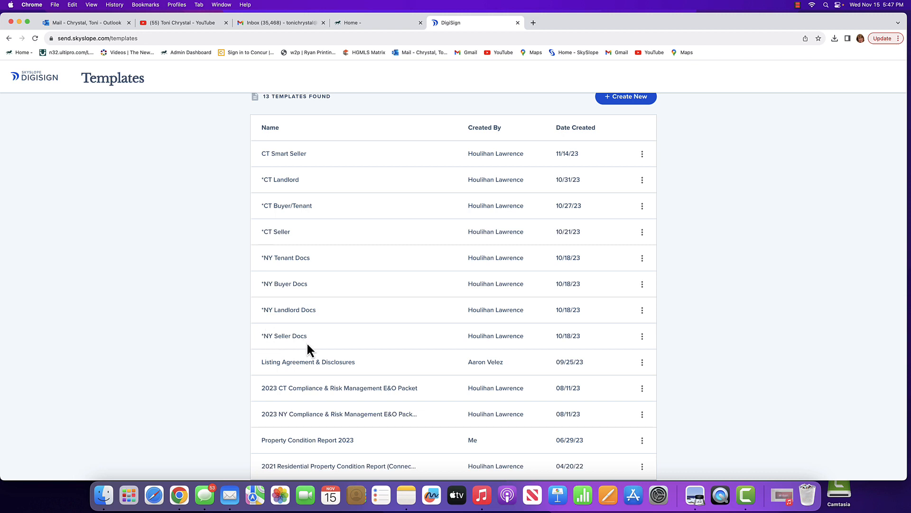
{"action": "left_click", "coordinate": [643, 337]}
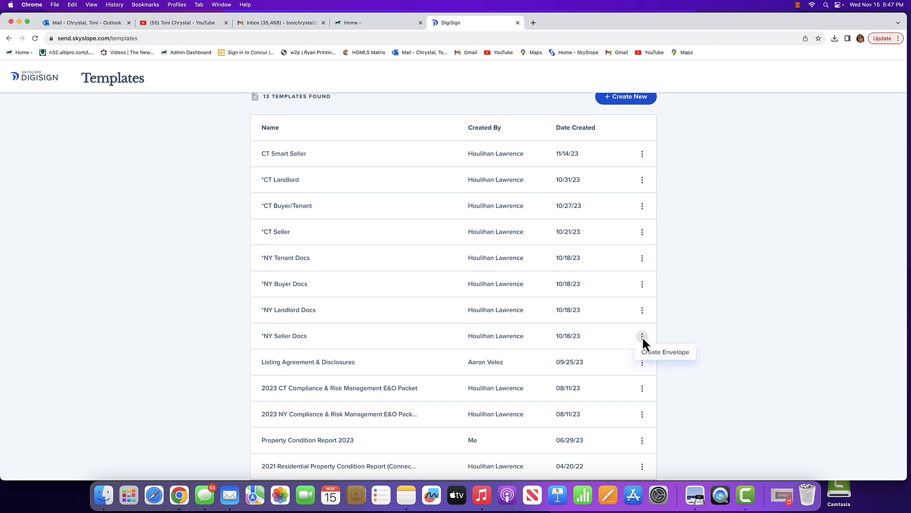
{"action": "left_click", "coordinate": [660, 355]}
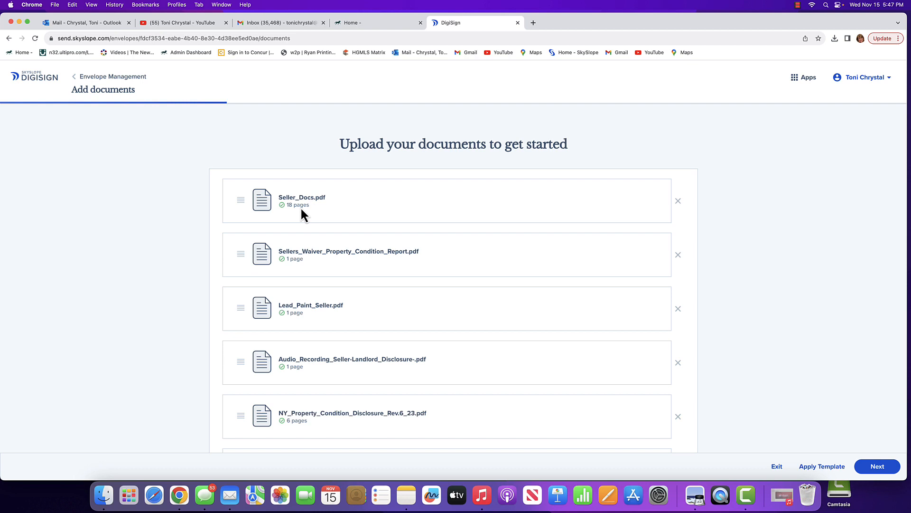
Remove Lead_Paint_Seller.pdf, Audio_Recording_Seller-Landlord_Disclosure-.pdf and NY_Property_Condition_Disclosure_Rev.6_23.pdf from the envelope's documents.
{"action": "scroll", "coordinate": [301, 206], "scroll_direction": "down", "scroll_amount": 1}
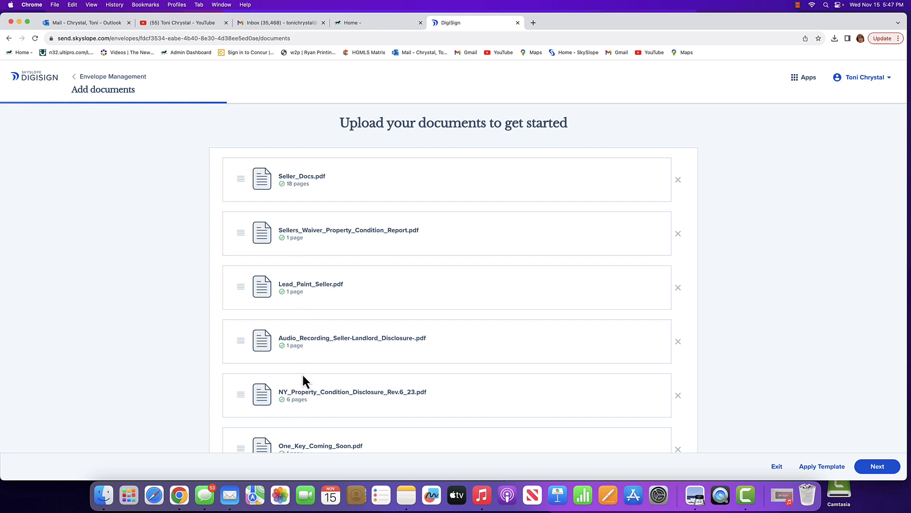
{"action": "scroll", "coordinate": [304, 393], "scroll_direction": "down", "scroll_amount": 10}
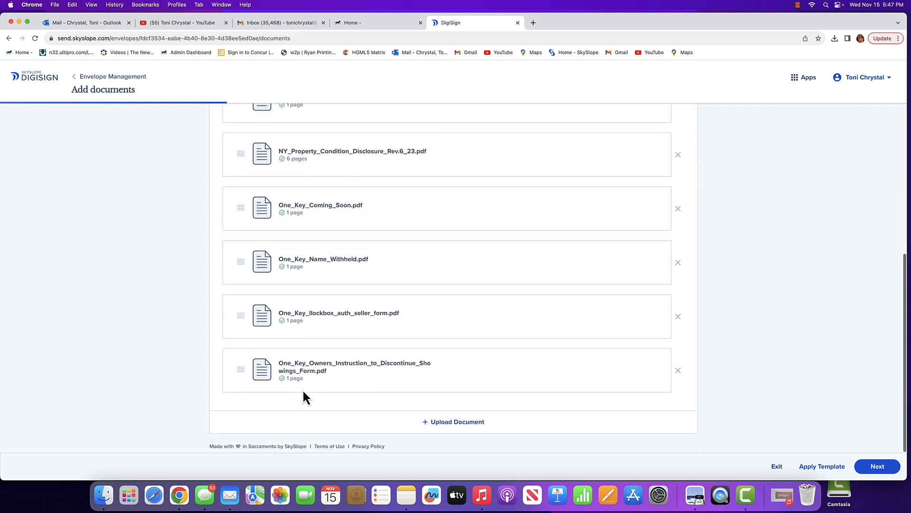
{"action": "scroll", "coordinate": [304, 390], "scroll_direction": "up", "scroll_amount": 11}
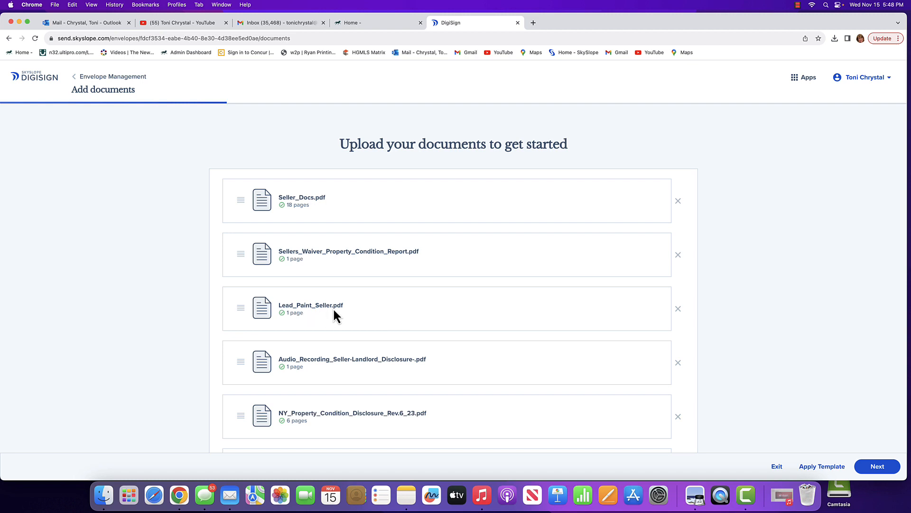
{"action": "left_click", "coordinate": [677, 309]}
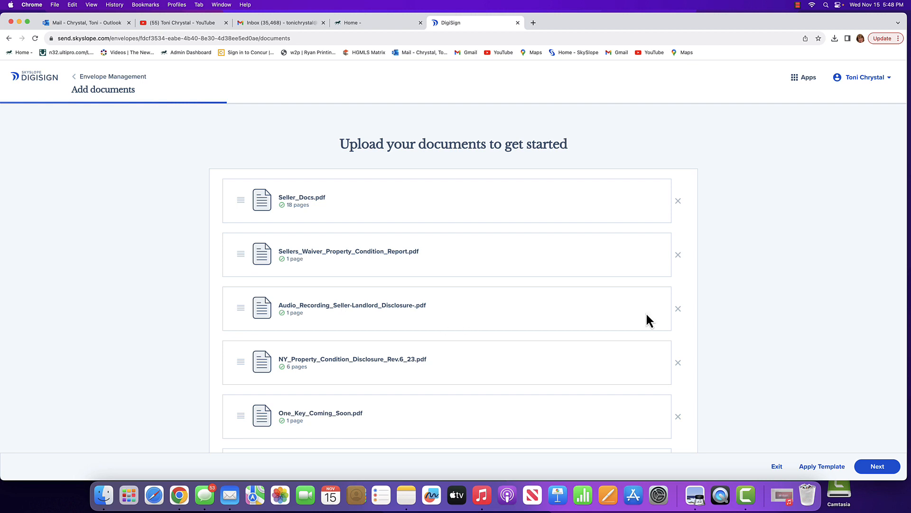
{"action": "left_click", "coordinate": [678, 309]}
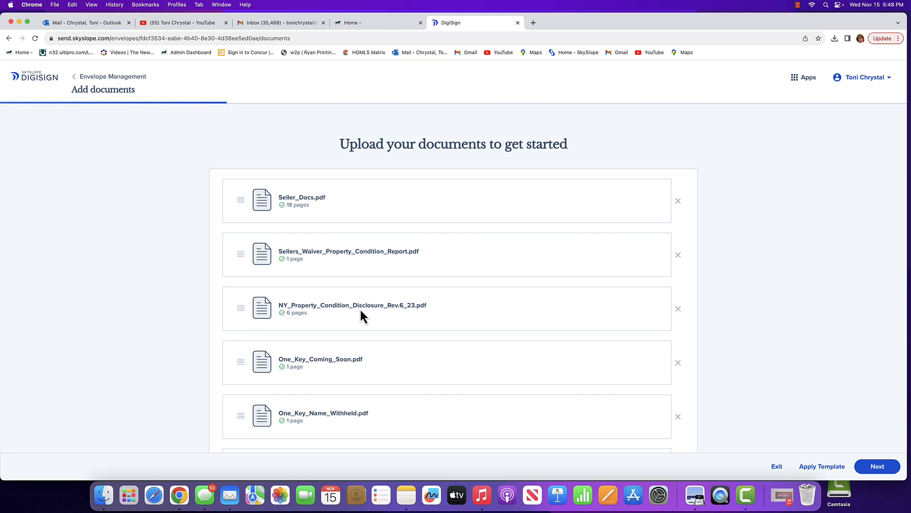
{"action": "left_click", "coordinate": [678, 309]}
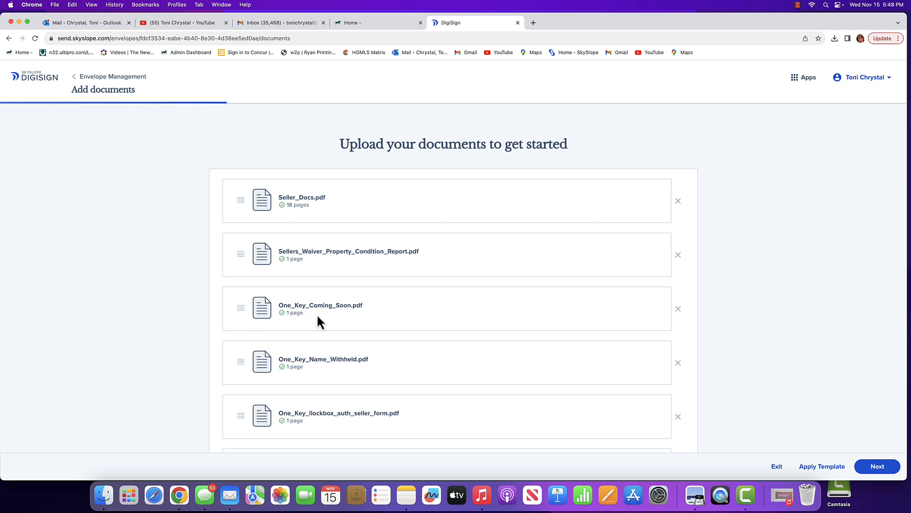
Remove One_Key_Owners_Instruction_to_Discontinue_Showings_Form.pdf from the envelope and continue to the recipients and signing order.
{"action": "scroll", "coordinate": [420, 363], "scroll_direction": "down", "scroll_amount": 3}
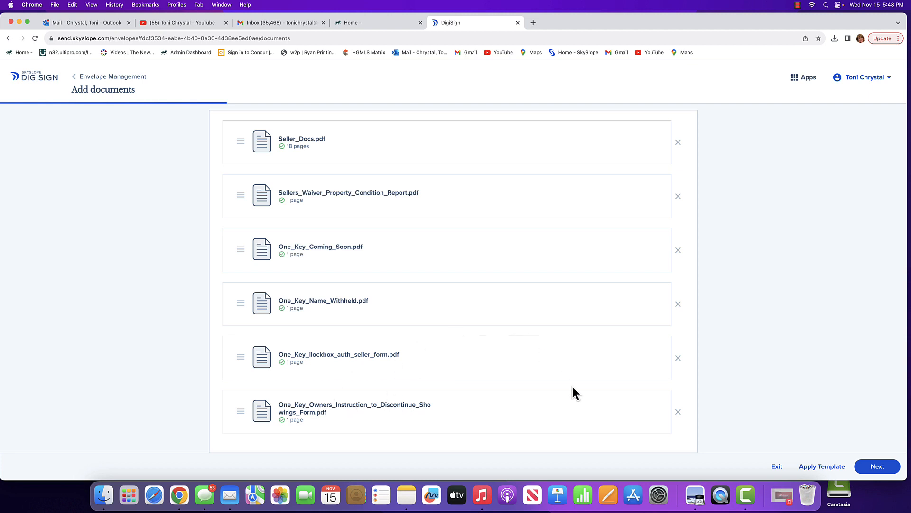
{"action": "left_click", "coordinate": [678, 412]}
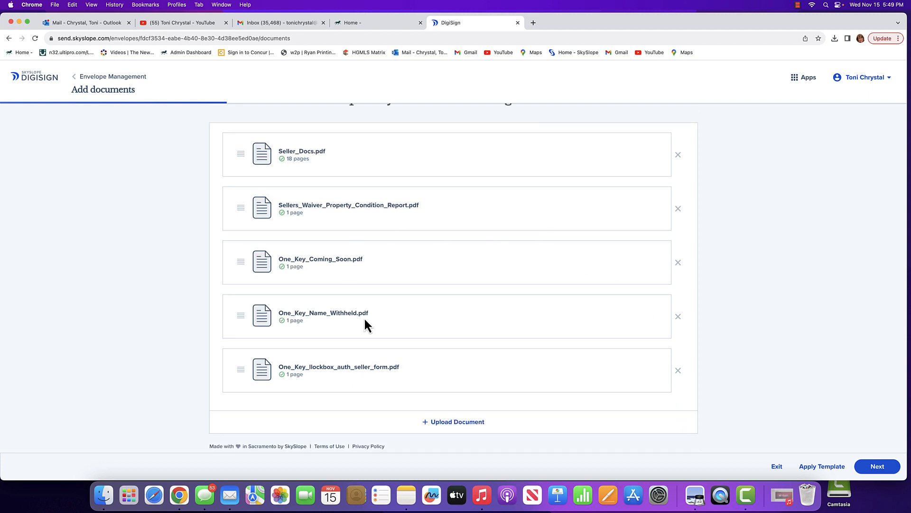
{"action": "scroll", "coordinate": [437, 294], "scroll_direction": "up", "scroll_amount": 2}
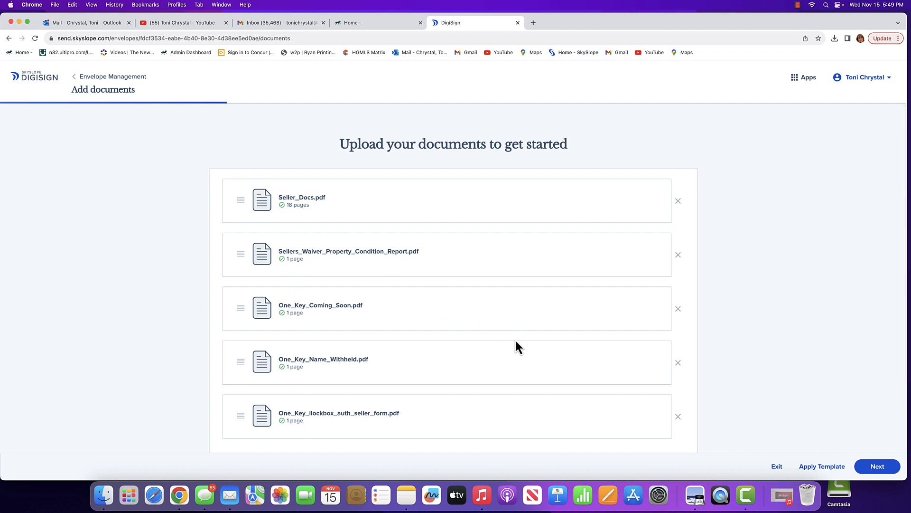
{"action": "scroll", "coordinate": [517, 342], "scroll_direction": "down", "scroll_amount": 2}
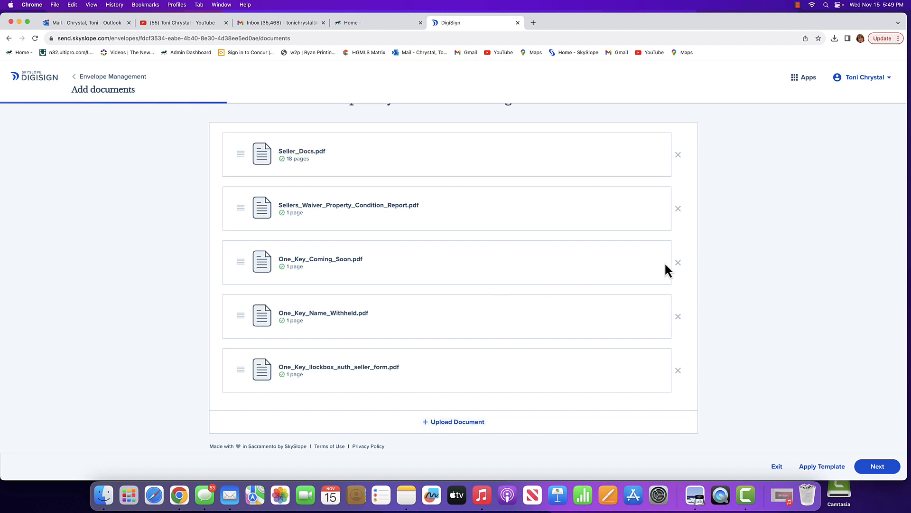
{"action": "left_click", "coordinate": [879, 468]}
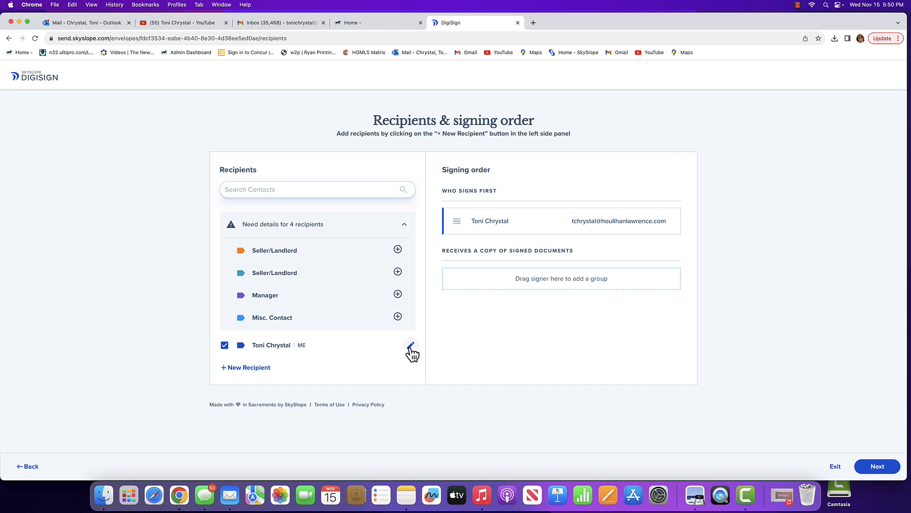
Fill the first Seller/Landlord role with the seller's saved contact details and save the recipient.
{"action": "left_click", "coordinate": [398, 250]}
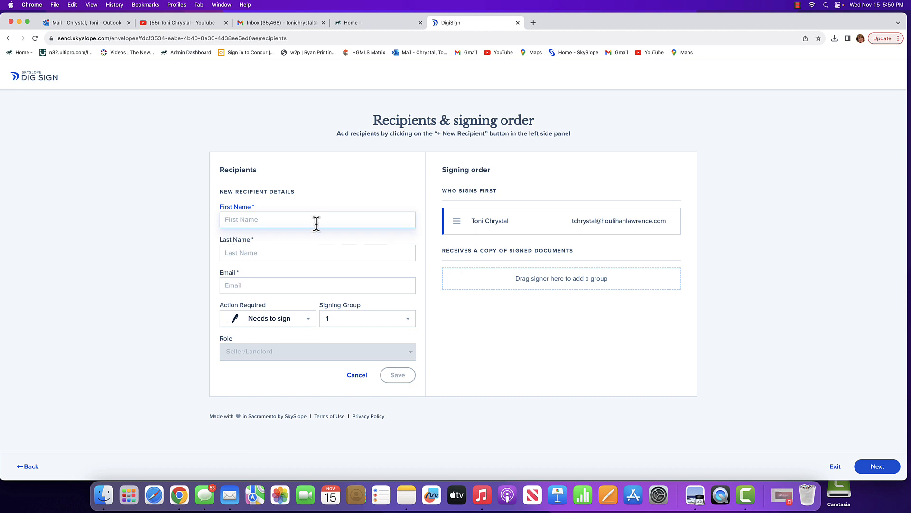
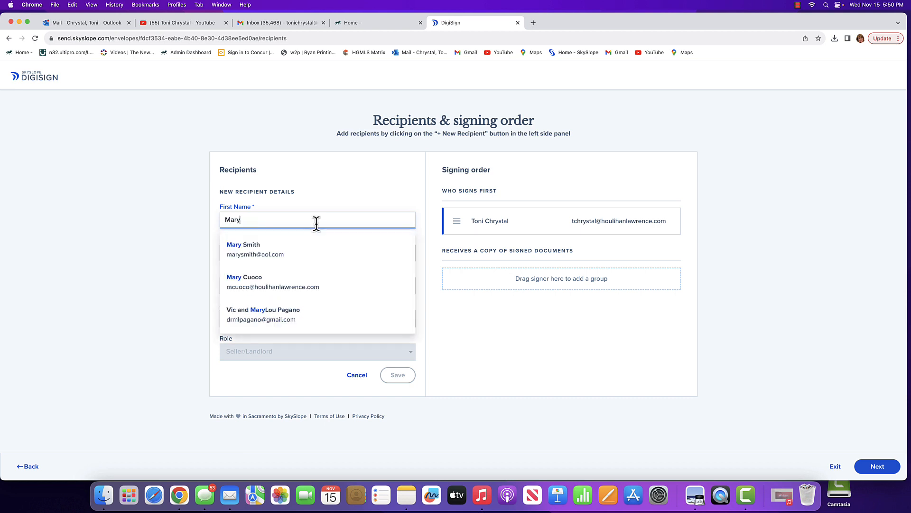
{"action": "key", "text": "Tab"}
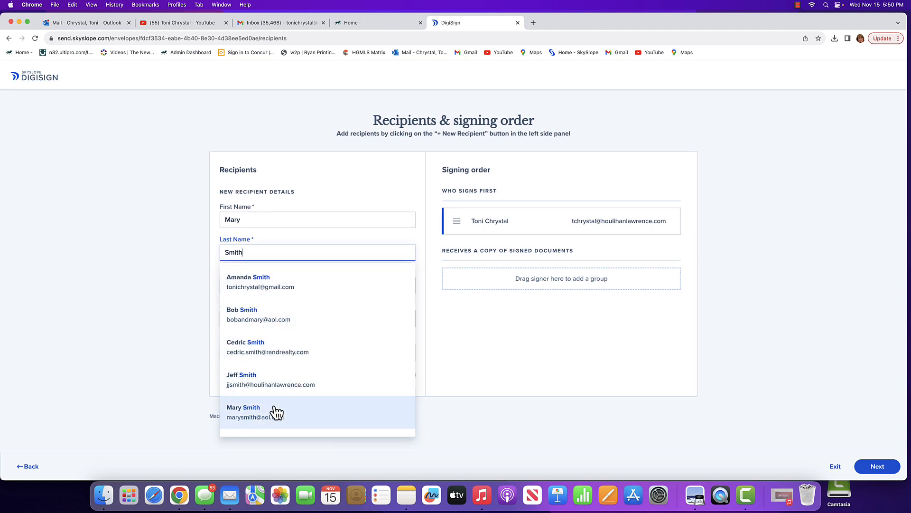
{"action": "left_click", "coordinate": [252, 412]}
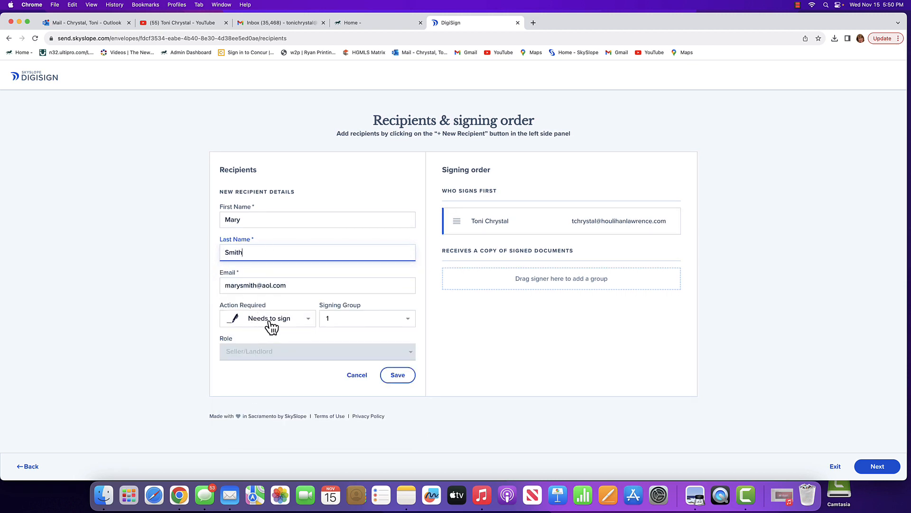
{"action": "left_click", "coordinate": [400, 375]}
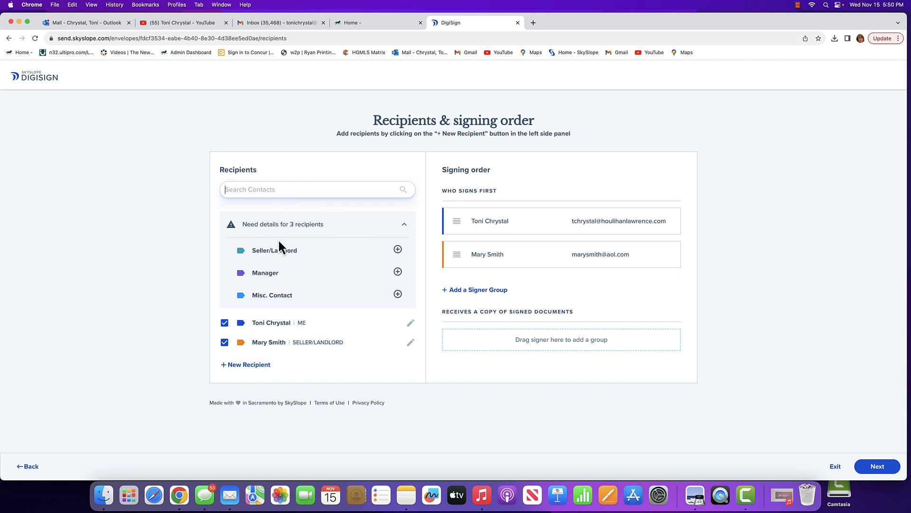
Fill the Manager role with the manager's first name, last name and company e-mail, and save the recipient.
{"action": "left_click", "coordinate": [398, 271]}
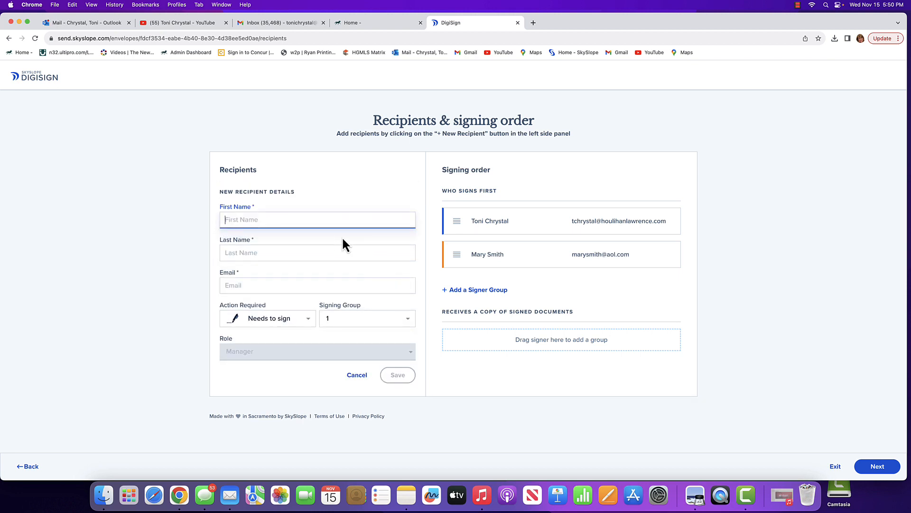
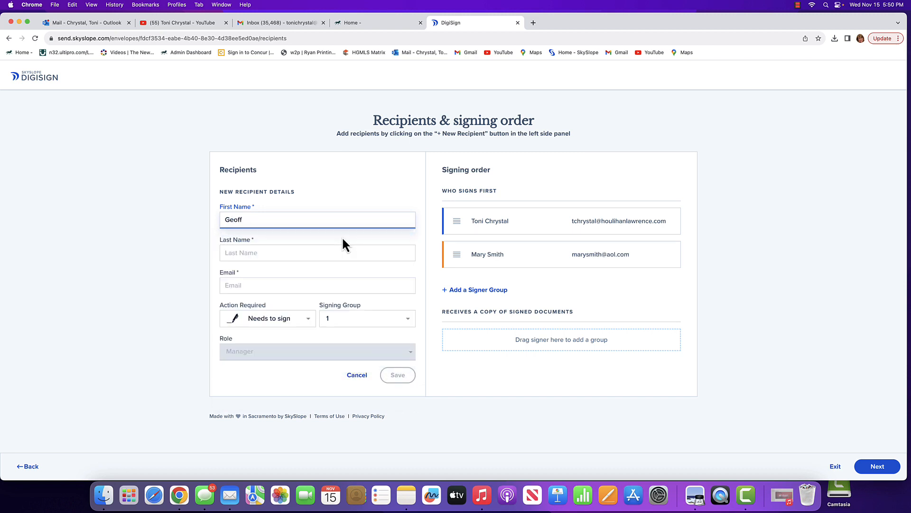
{"action": "key", "text": "Tab"}
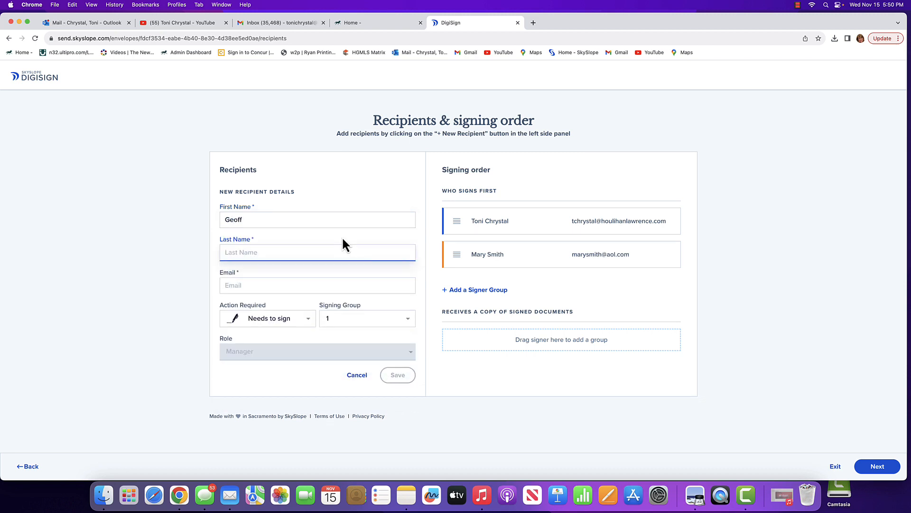
{"action": "key", "text": "Tab"}
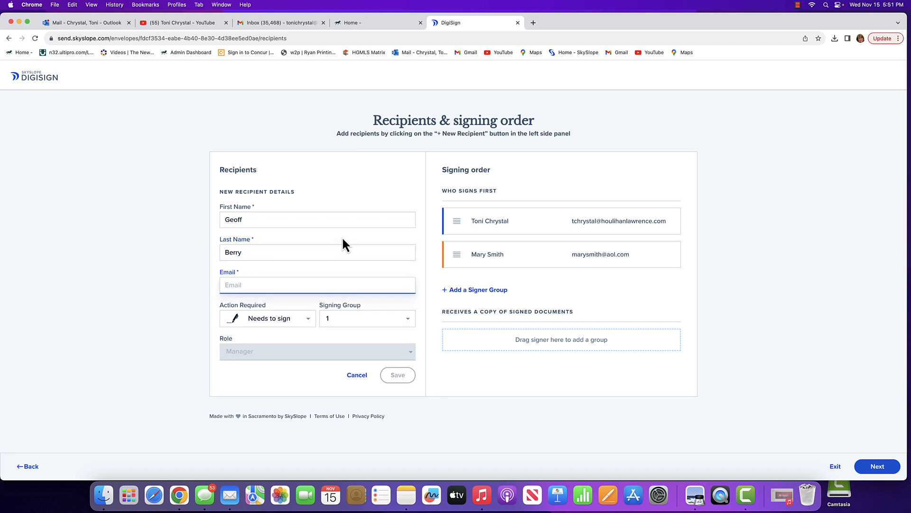
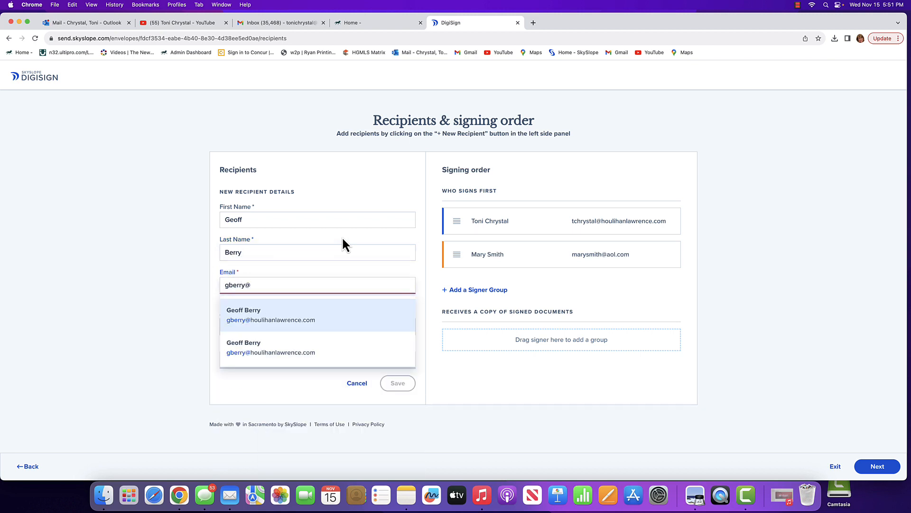
{"action": "left_click", "coordinate": [294, 318]}
{"action": "left_click", "coordinate": [399, 376]}
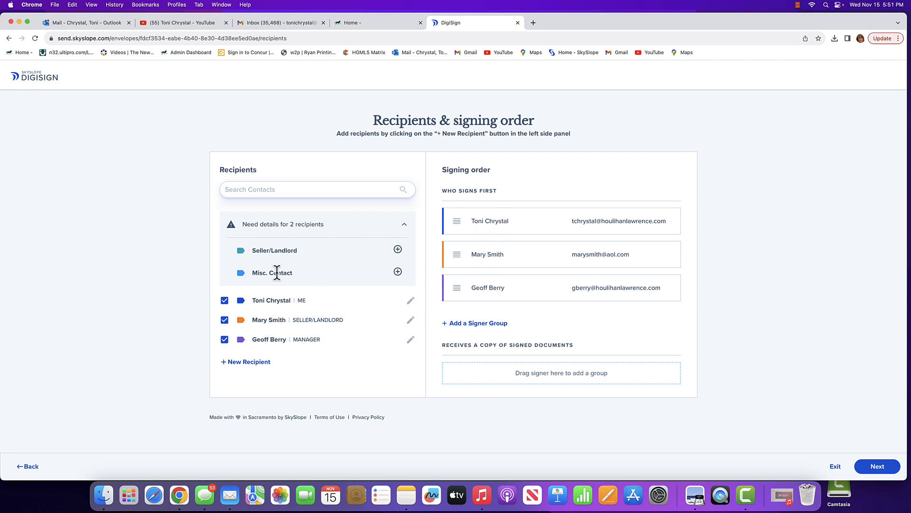
Fill the Misc. Contact role with the colleague's saved contact details, keep the action as Receives a copy, and save the recipient.
{"action": "left_click", "coordinate": [398, 273]}
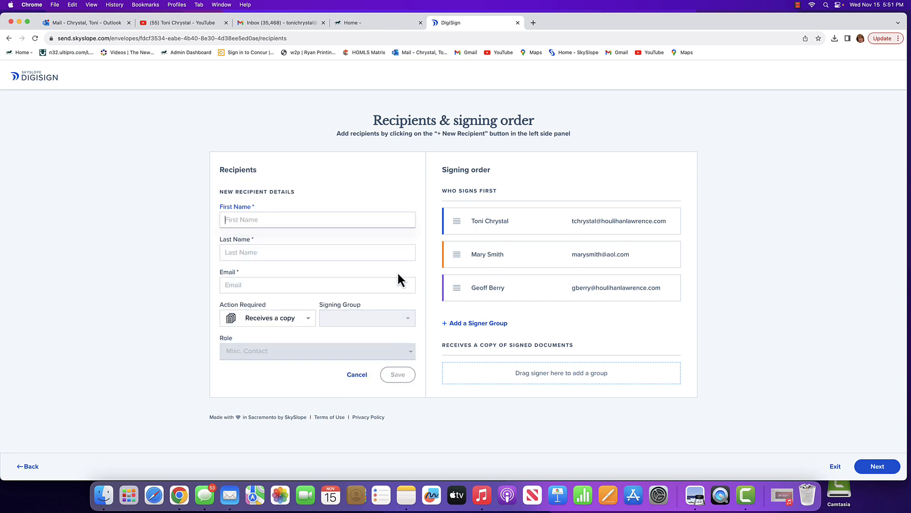
{"action": "type", "text": "Nor"}
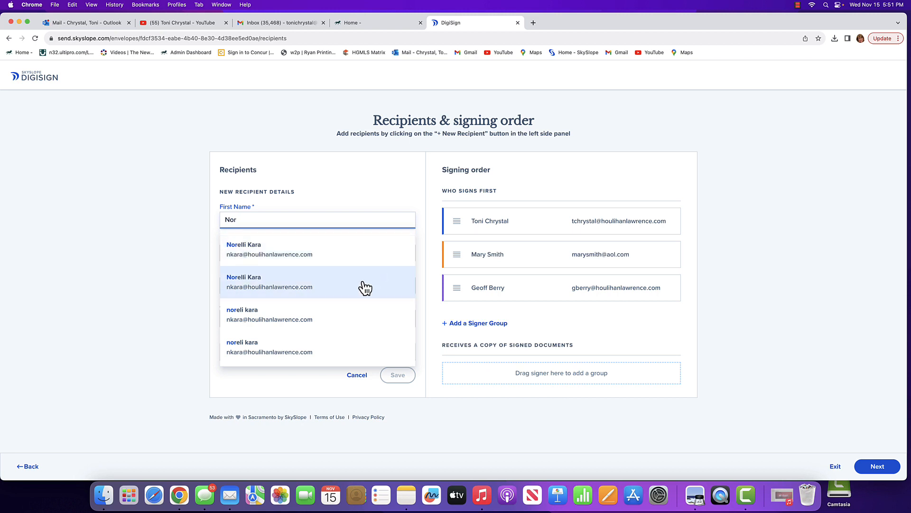
{"action": "left_click", "coordinate": [250, 246]}
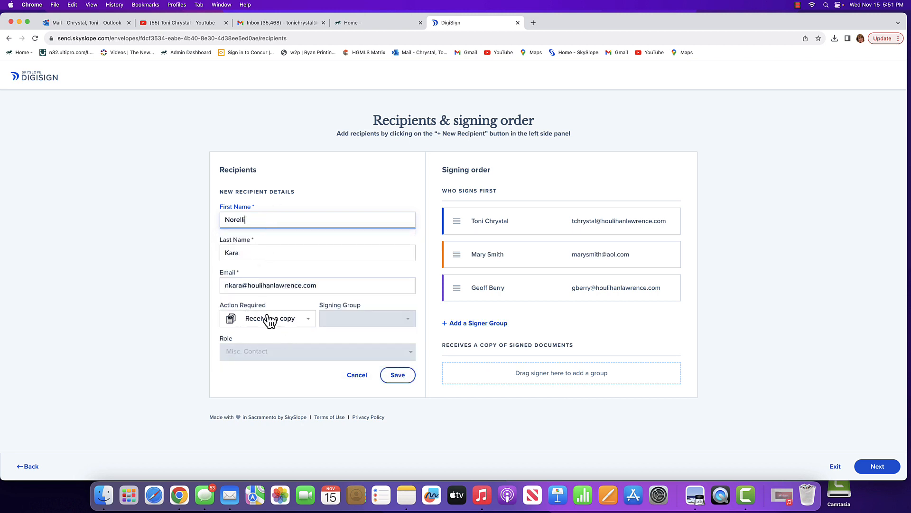
{"action": "left_click", "coordinate": [309, 320]}
{"action": "left_click", "coordinate": [308, 320]}
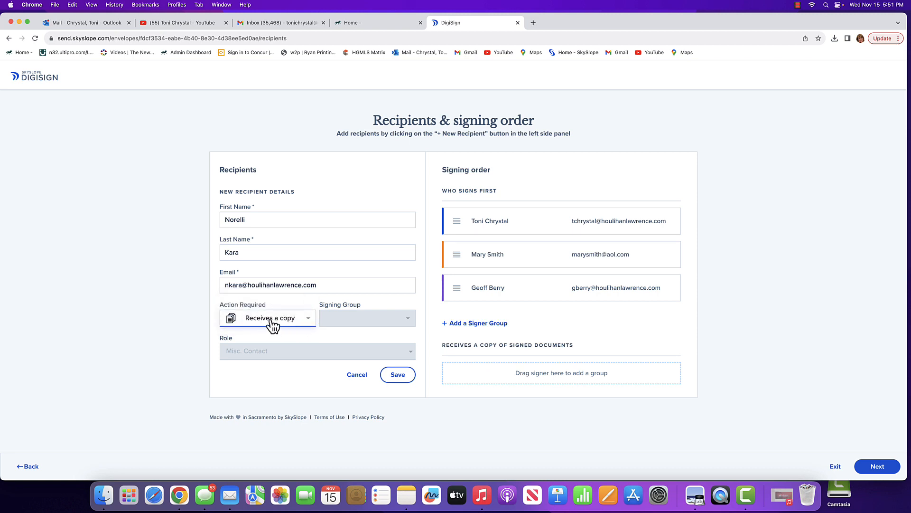
{"action": "left_click", "coordinate": [401, 378]}
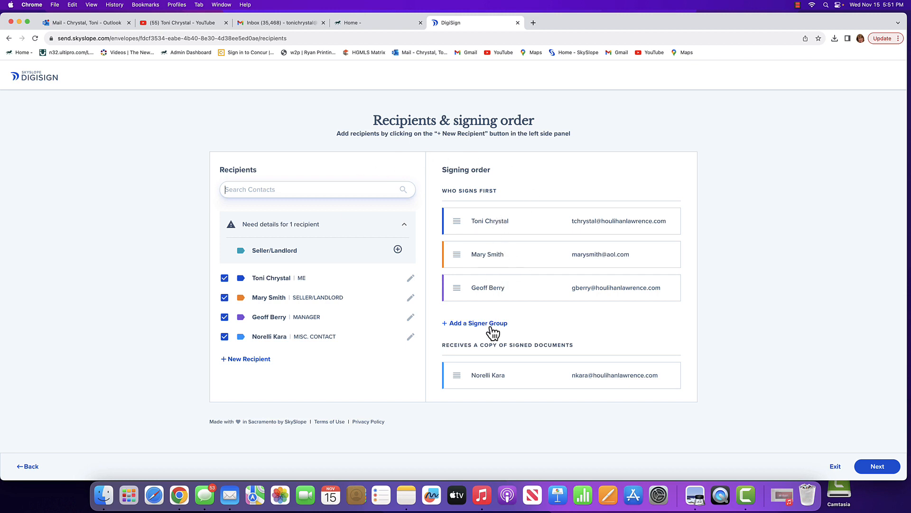
Arrange the signing order in three groups, with the seller signing first, the listing agent second and the manager third.
{"action": "left_click", "coordinate": [460, 326]}
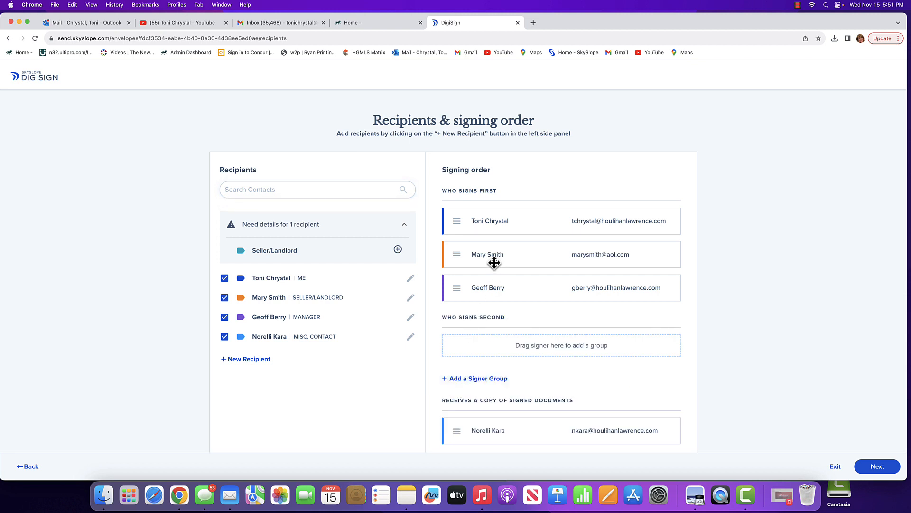
{"action": "left_click_drag", "start_coordinate": [488, 257], "coordinate": [504, 334]}
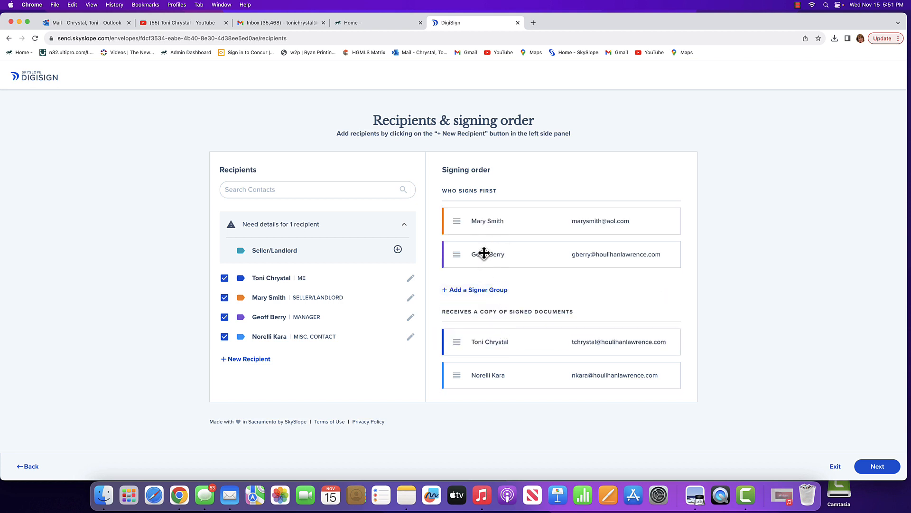
{"action": "left_click", "coordinate": [476, 291]}
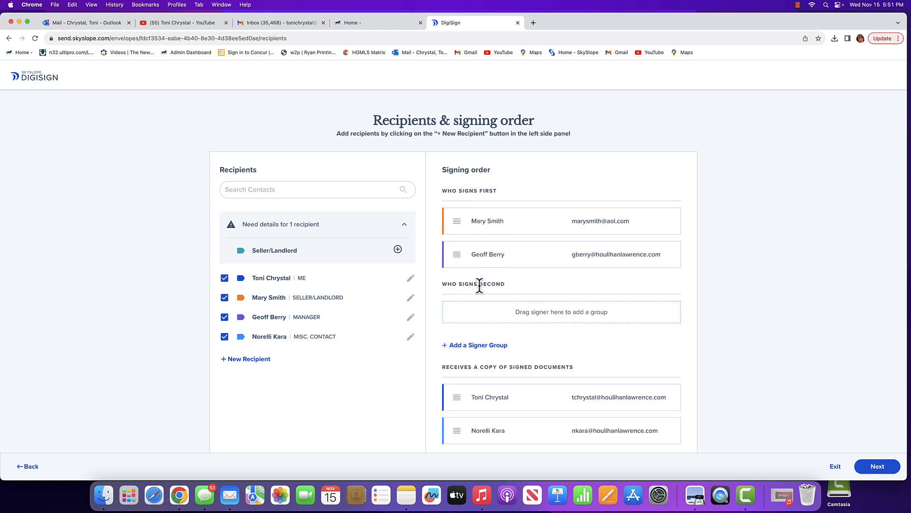
{"action": "left_click_drag", "start_coordinate": [512, 396], "coordinate": [513, 313]}
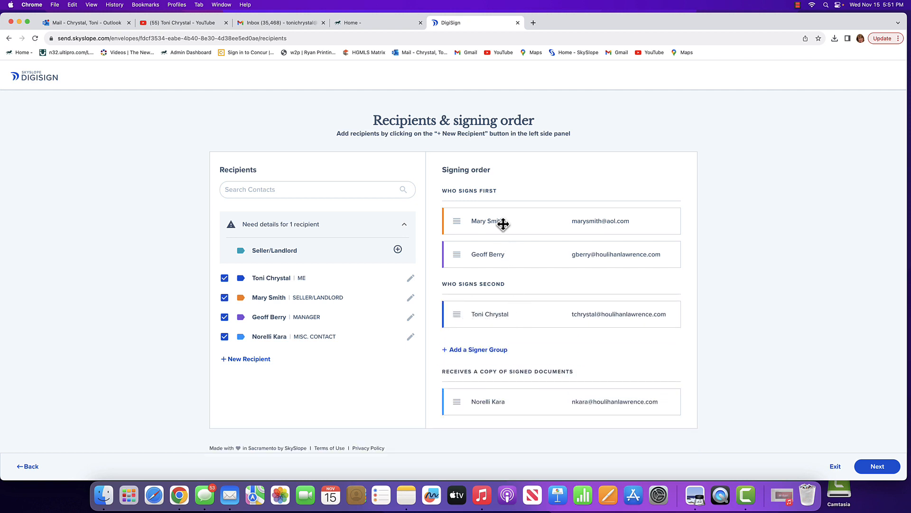
{"action": "left_click", "coordinate": [473, 351]}
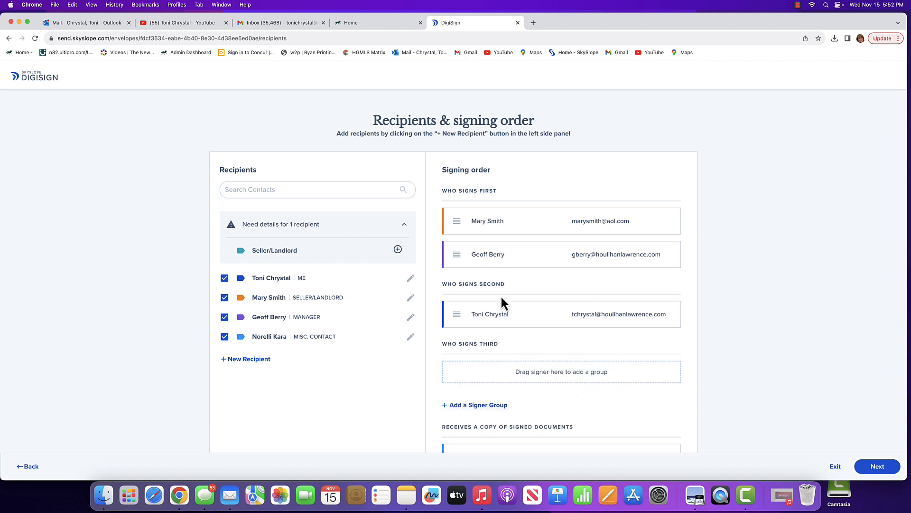
{"action": "left_click_drag", "start_coordinate": [504, 256], "coordinate": [498, 372]}
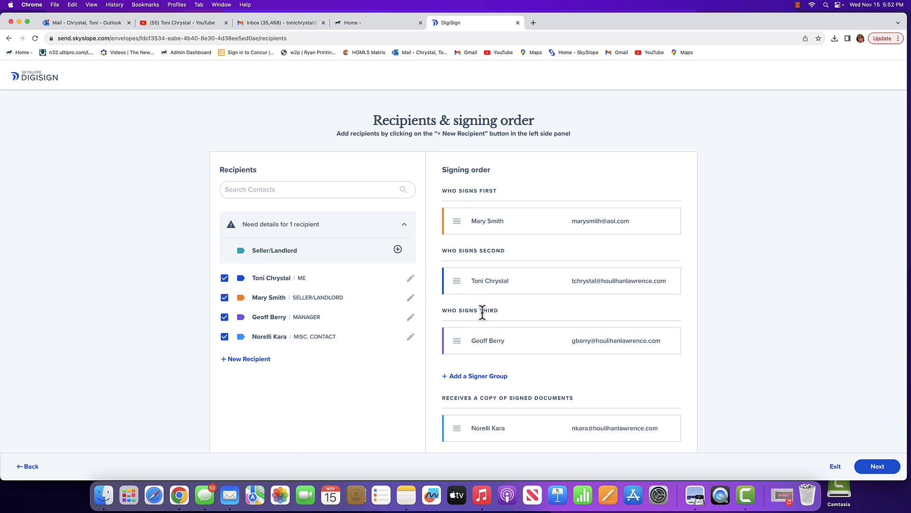
Move the listing agent and the manager back into the first signing group with the seller.
{"action": "left_click", "coordinate": [459, 375]}
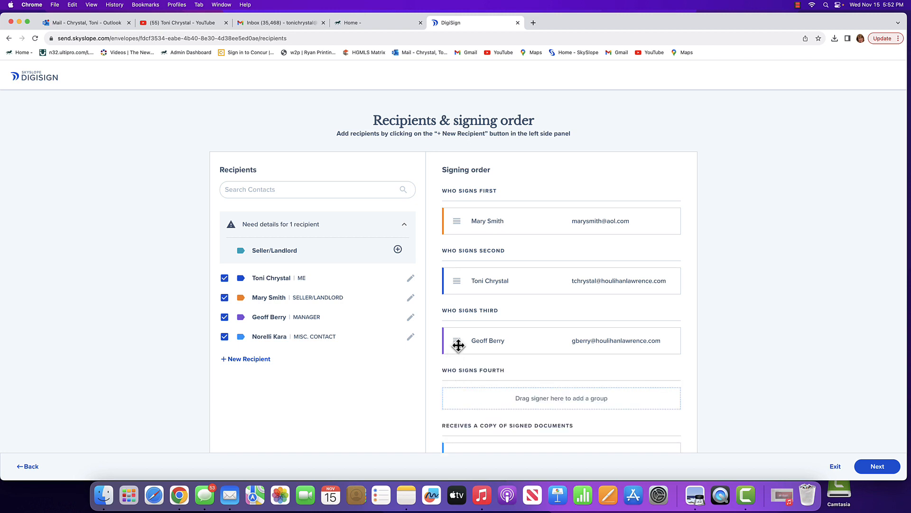
{"action": "left_click_drag", "start_coordinate": [458, 345], "coordinate": [464, 333]}
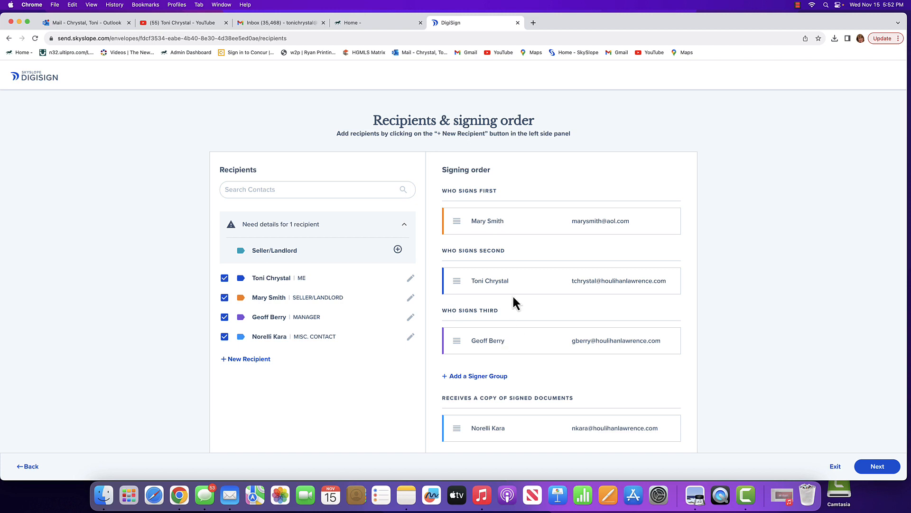
{"action": "left_click_drag", "start_coordinate": [513, 290], "coordinate": [512, 242]}
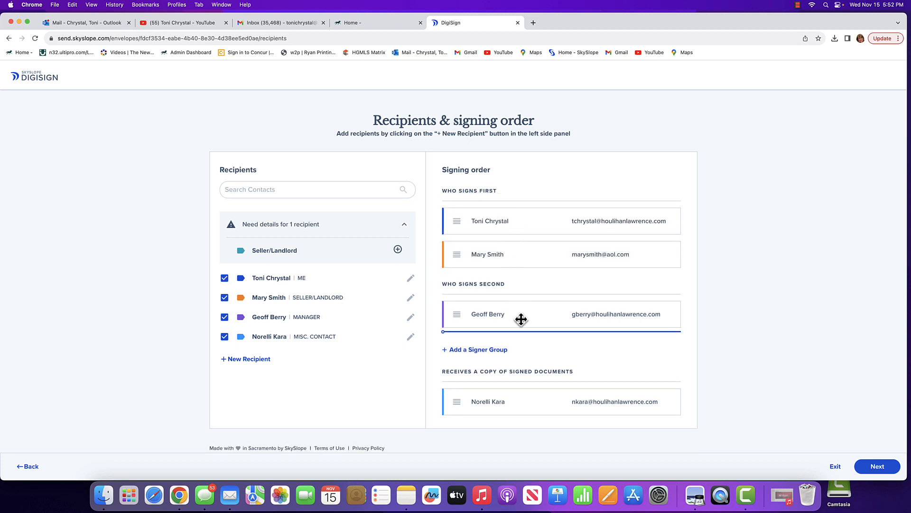
{"action": "left_click_drag", "start_coordinate": [521, 319], "coordinate": [521, 265]}
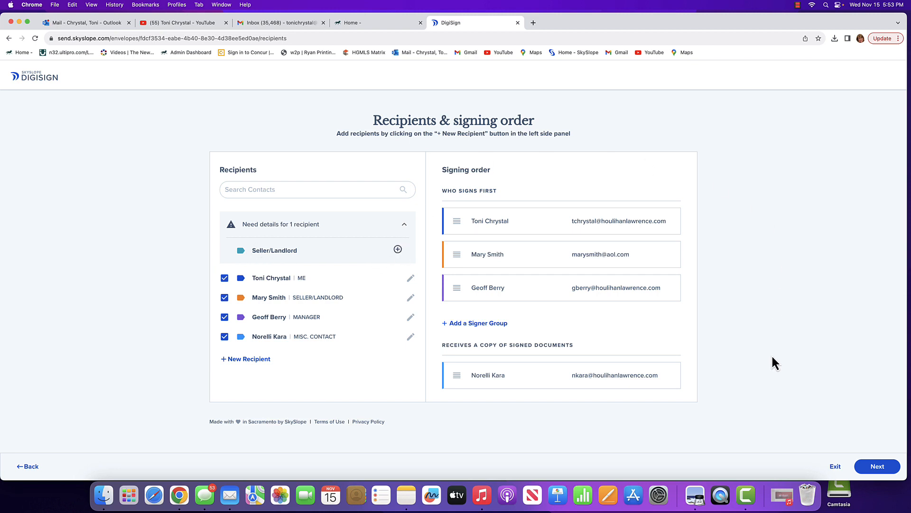
Continue to the envelope's documents and enter November 15, 2023 as the effective date of the Exclusive Right to Sell Agreement.
{"action": "left_click", "coordinate": [878, 464]}
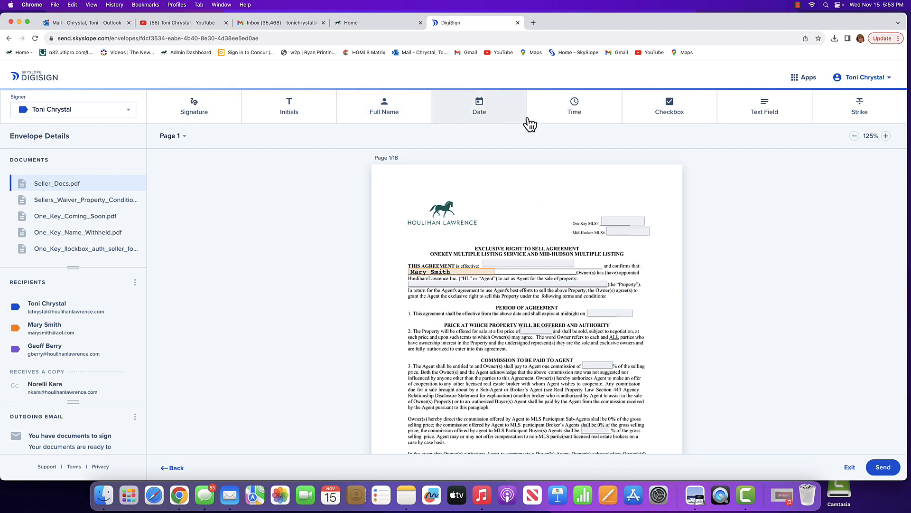
{"action": "left_click", "coordinate": [843, 119]}
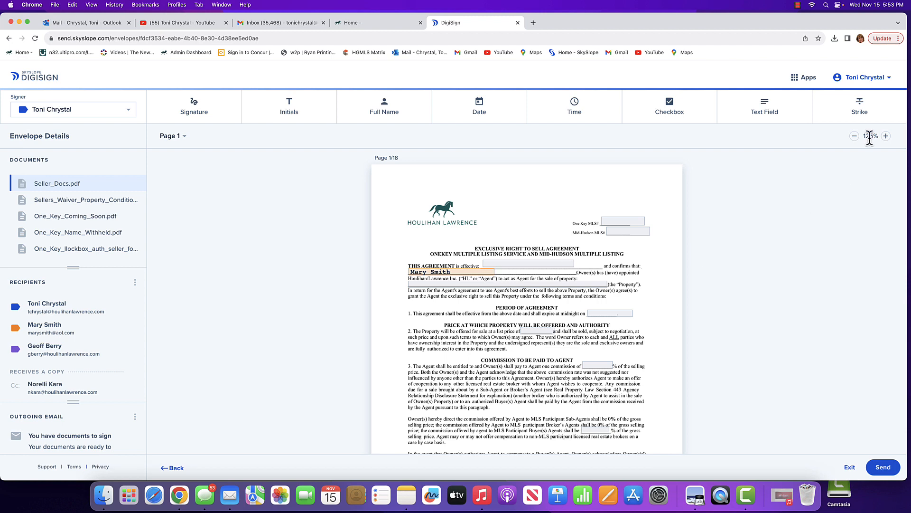
{"action": "left_click", "coordinate": [504, 265]}
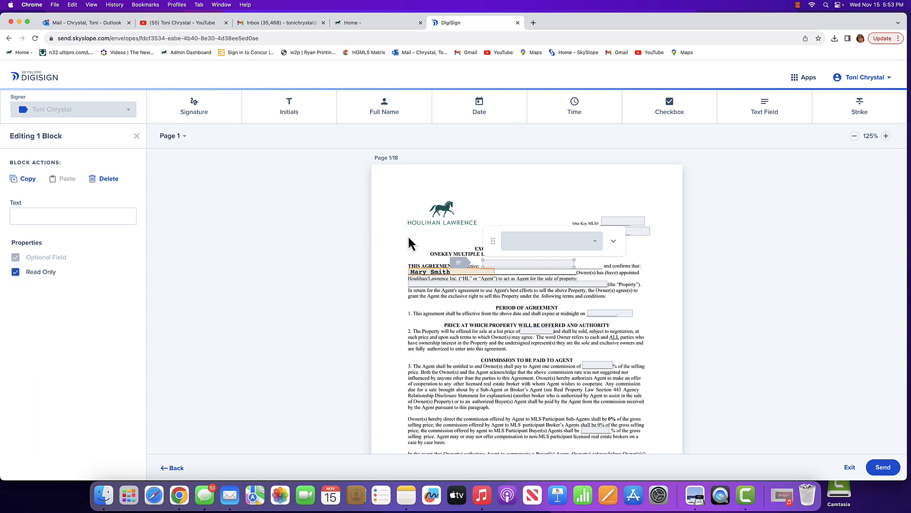
{"action": "left_click", "coordinate": [505, 262]}
{"action": "type", "text": "N"}
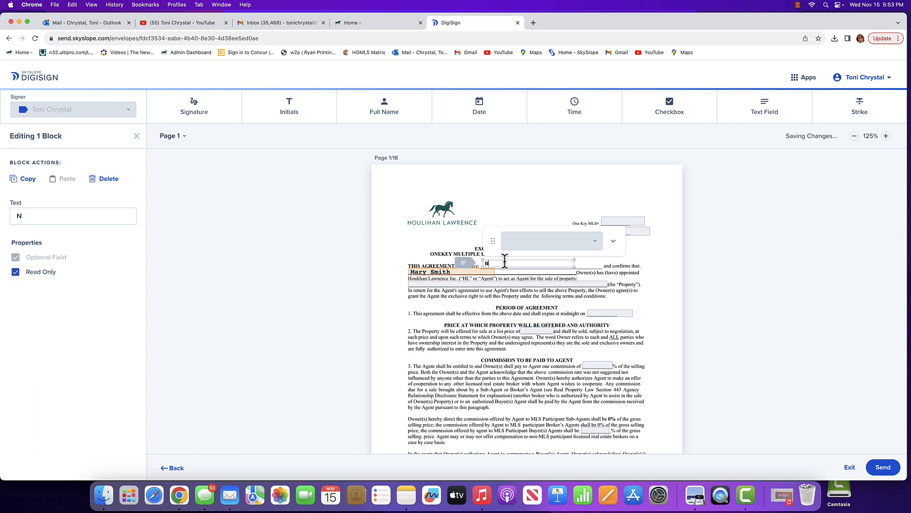
{"action": "type", "text": "ovember 1"}
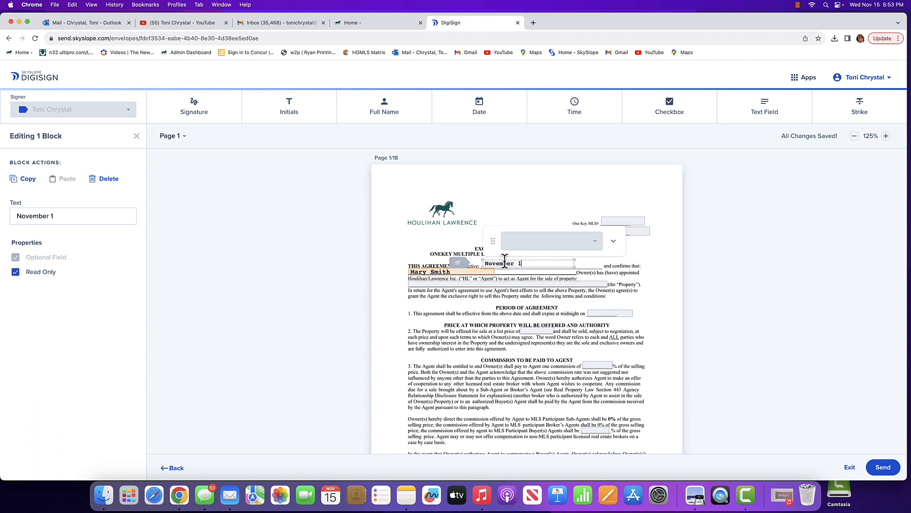
{"action": "type", "text": "5, 2023"}
Enter the full property address, with street, city, state and ZIP code, in the agreement's property field.
{"action": "left_click", "coordinate": [429, 284]}
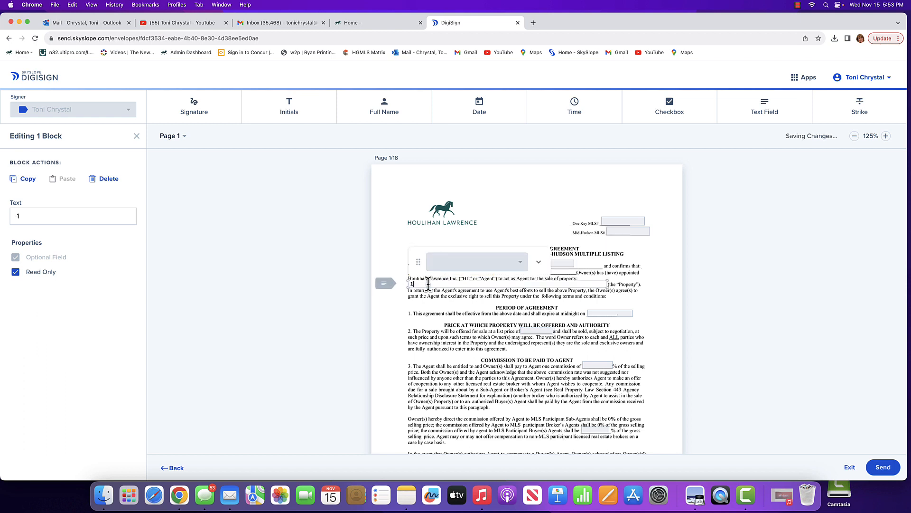
{"action": "type", "text": "123 Main Street"}
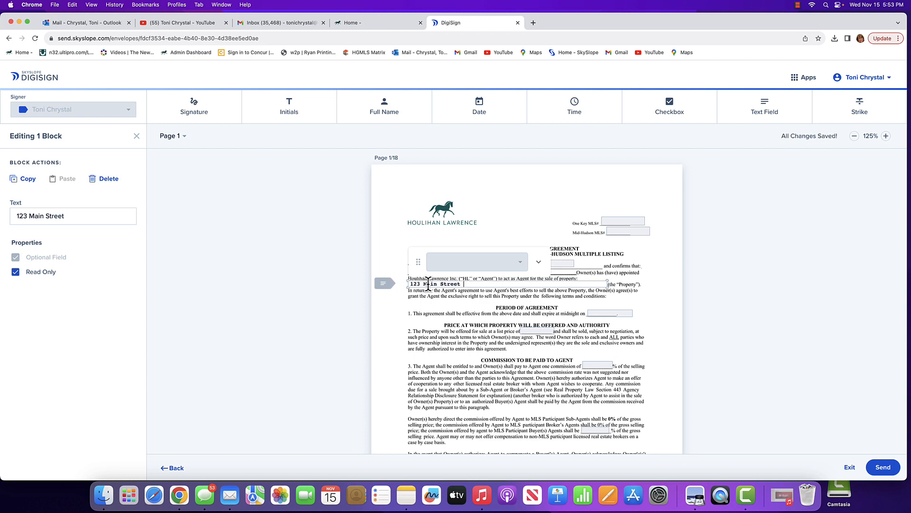
{"action": "type", "text": " White Plains, nY"}
{"action": "key", "text": "BackSpace"}
{"action": "key", "text": "BackSpace"}
{"action": "key", "text": "BackSpace"}
{"action": "type", "text": "NY"}
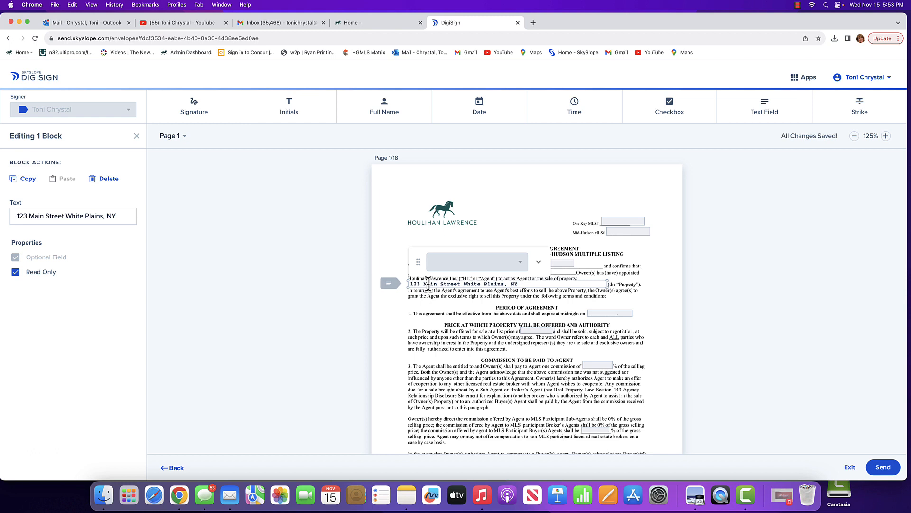
{"action": "type", "text": " 10605"}
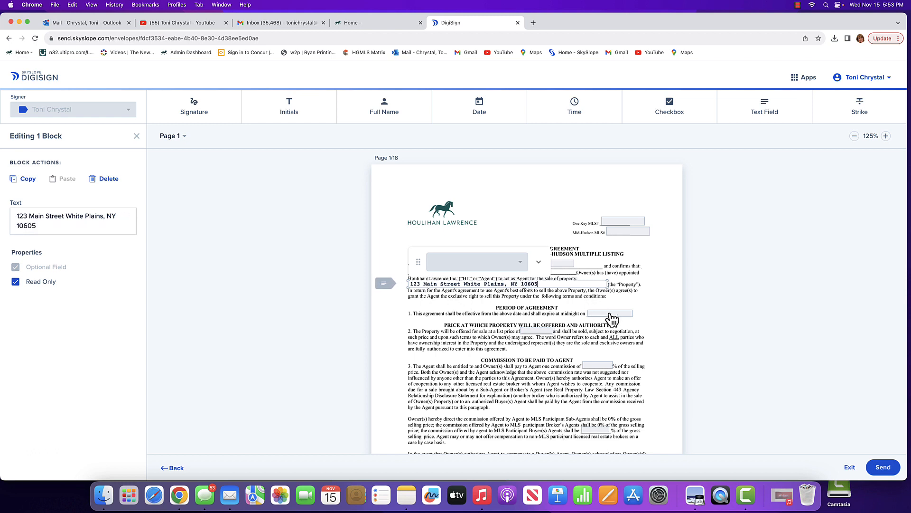
Enter 4/30/24 as the agreement's expiration date in the Period of Agreement paragraph.
{"action": "left_click", "coordinate": [611, 314]}
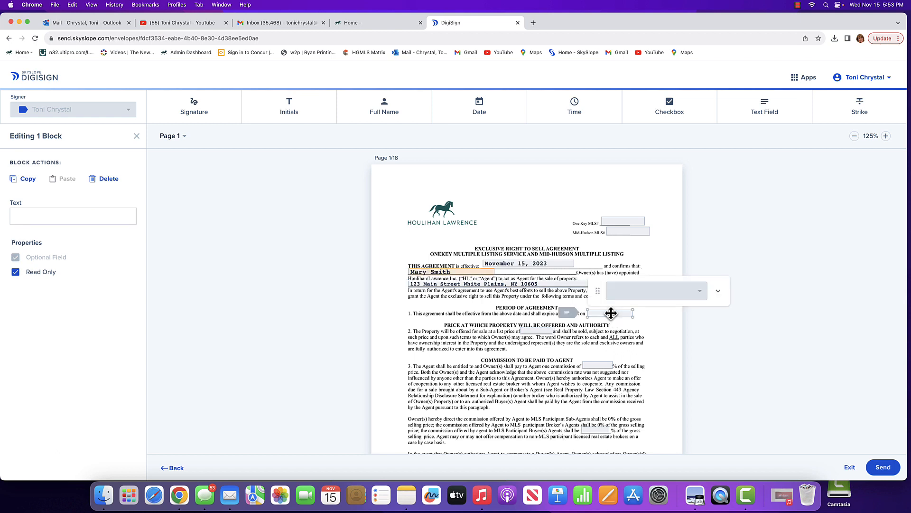
{"action": "type", "text": "4/"}
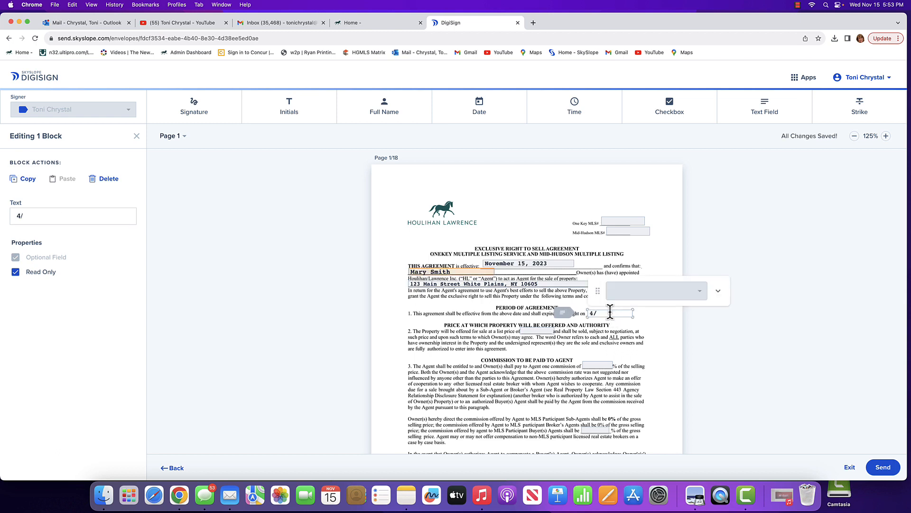
{"action": "type", "text": "30/24"}
Enter $899,000 as the property's list price in paragraph 2.
{"action": "left_click", "coordinate": [536, 332]}
{"action": "type", "text": "$89"}
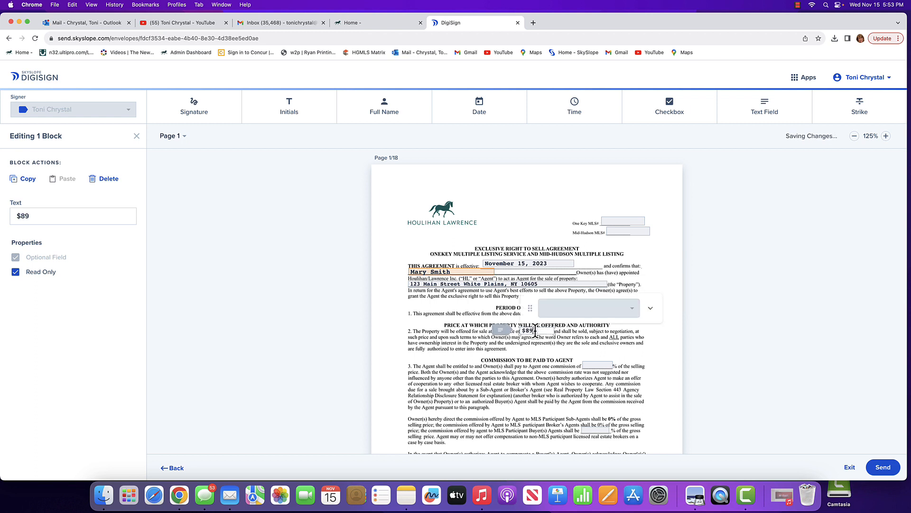
{"action": "type", "text": "9,000"}
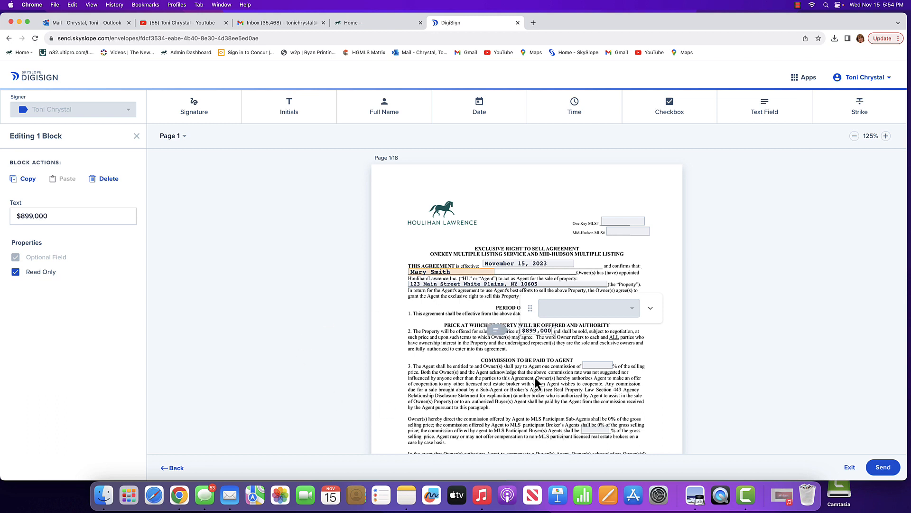
Enter tbd for both the agent's commission percentage and the Buyer's Agents commission percentage in paragraph 3.
{"action": "left_click", "coordinate": [600, 366]}
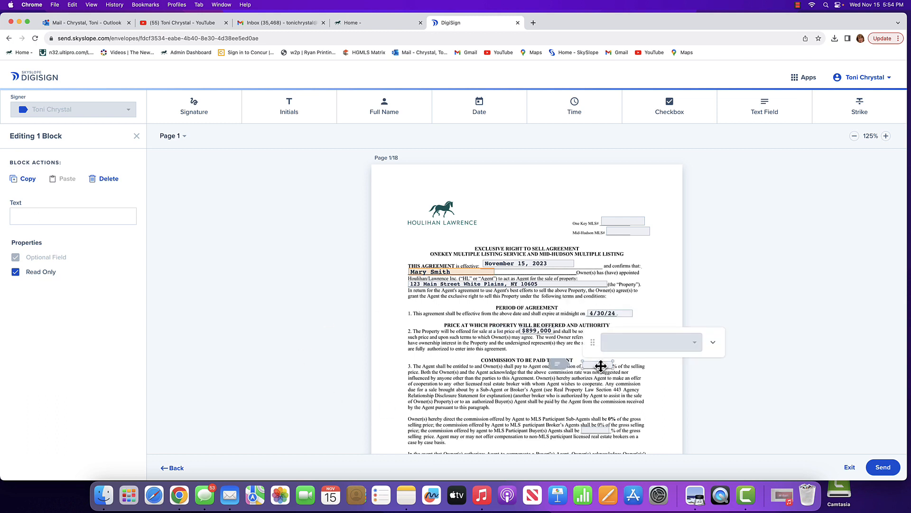
{"action": "type", "text": "tbd"}
{"action": "left_click", "coordinate": [599, 432]}
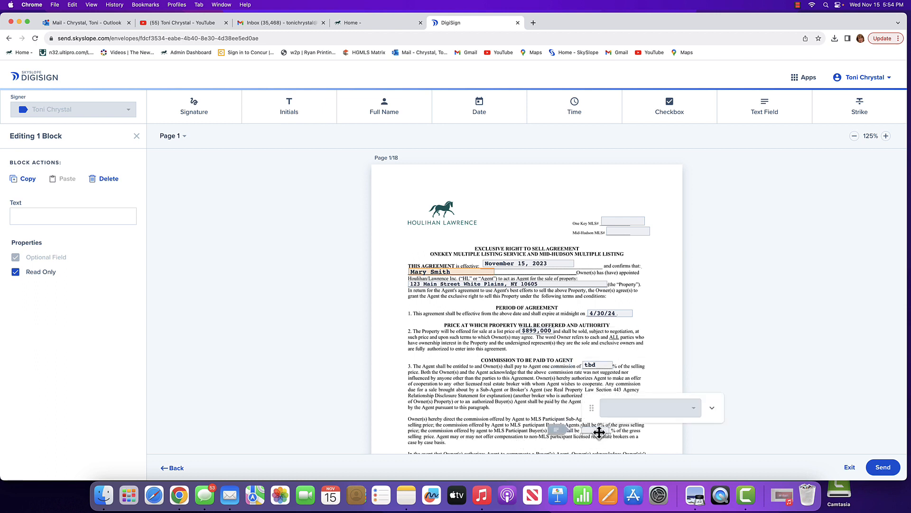
{"action": "type", "text": "tba"}
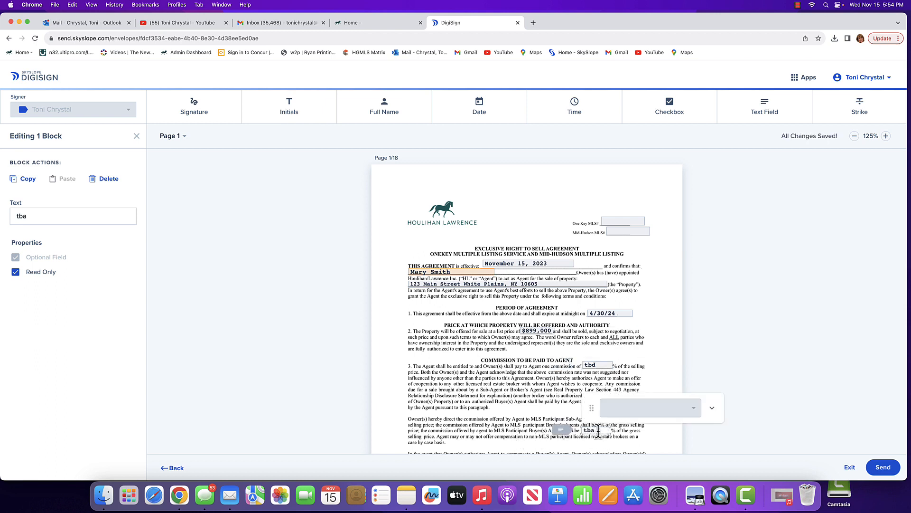
{"action": "key", "text": "BackSpace"}
{"action": "type", "text": "d"}
Enter three as the number of months after expiration in the Owner's Obligations paragraph.
{"action": "scroll", "coordinate": [535, 412], "scroll_direction": "down", "scroll_amount": 5}
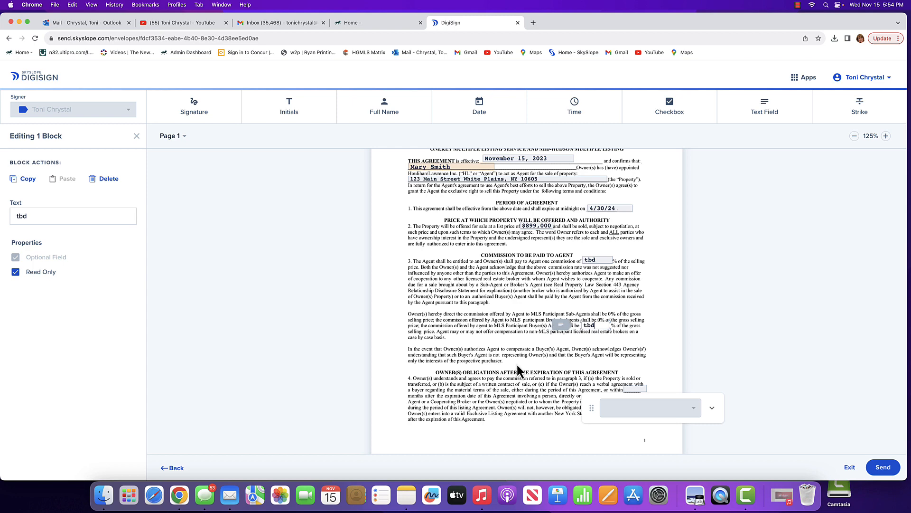
{"action": "scroll", "coordinate": [517, 365], "scroll_direction": "down", "scroll_amount": 1}
{"action": "left_click", "coordinate": [637, 380]}
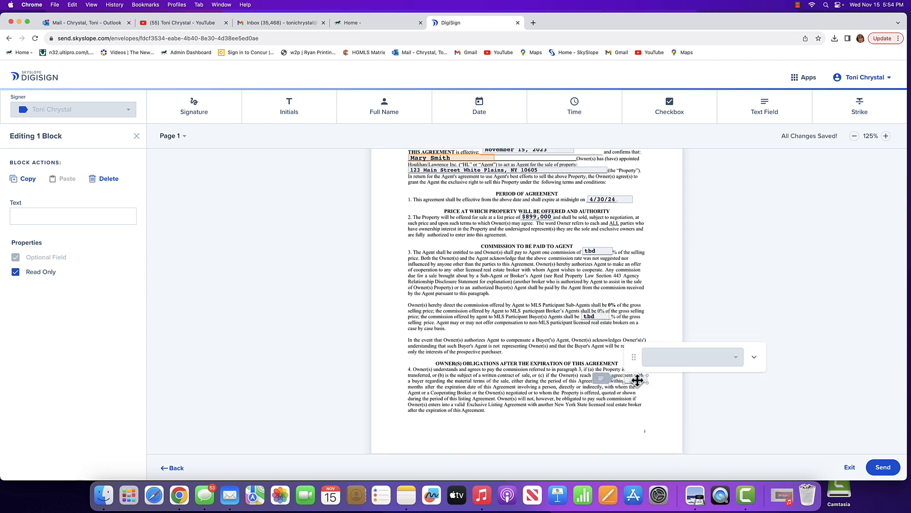
{"action": "type", "text": "three"}
{"action": "scroll", "coordinate": [638, 380], "scroll_direction": "left", "scroll_amount": 5}
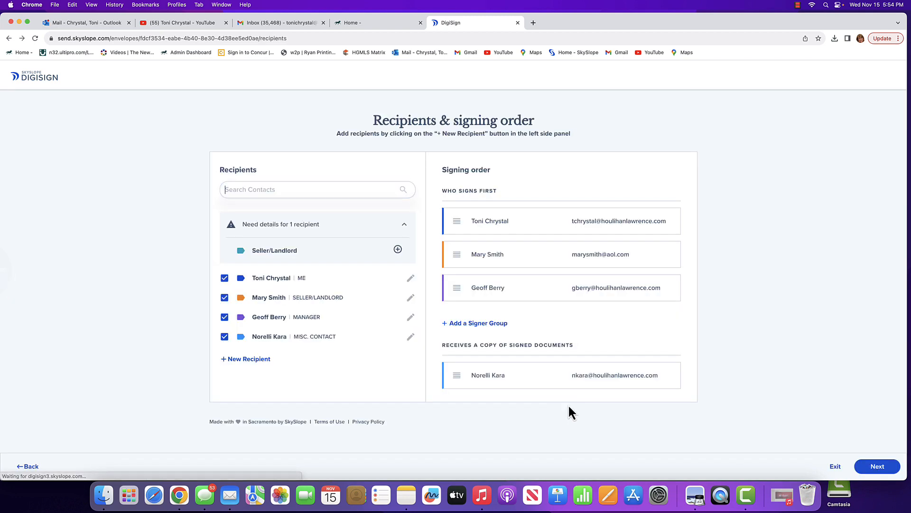
Continue from the recipients and signing order to the documents and go to the Additional Points section on page 5.
{"action": "left_click", "coordinate": [865, 469]}
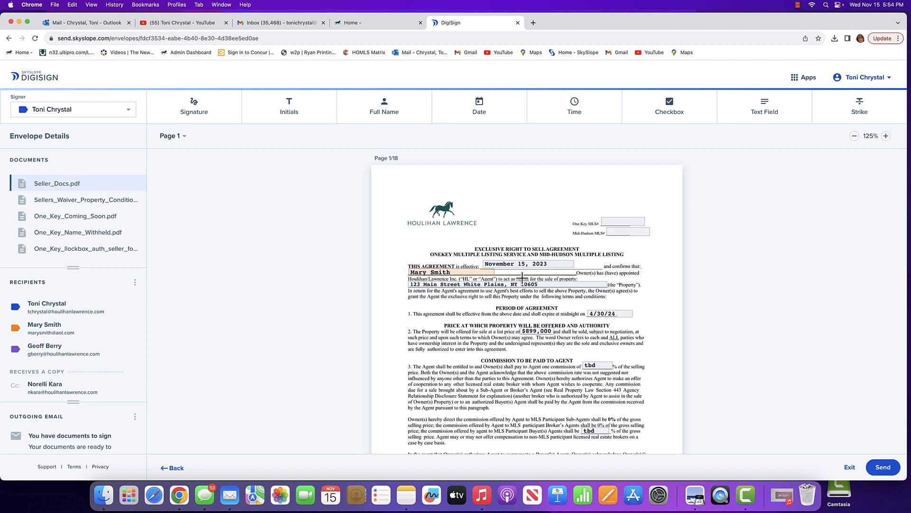
{"action": "scroll", "coordinate": [515, 347], "scroll_direction": "down", "scroll_amount": 5}
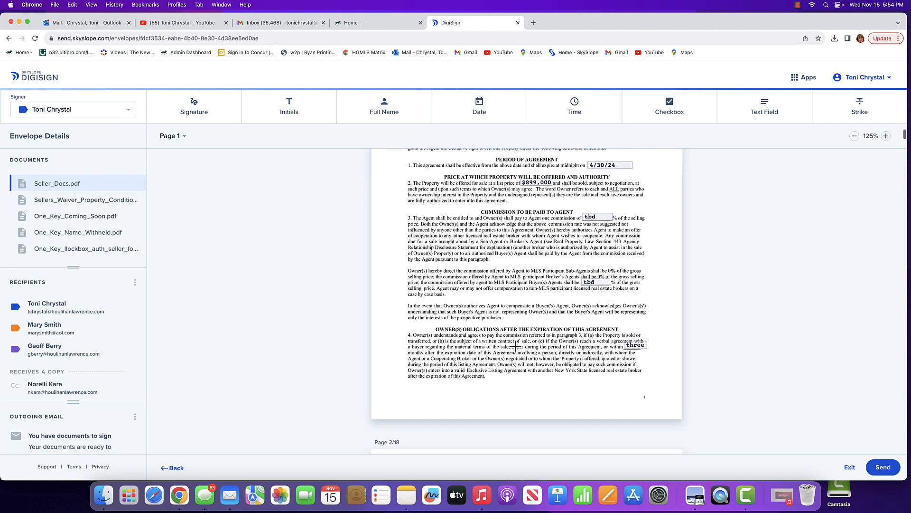
{"action": "scroll", "coordinate": [516, 346], "scroll_direction": "down", "scroll_amount": 20}
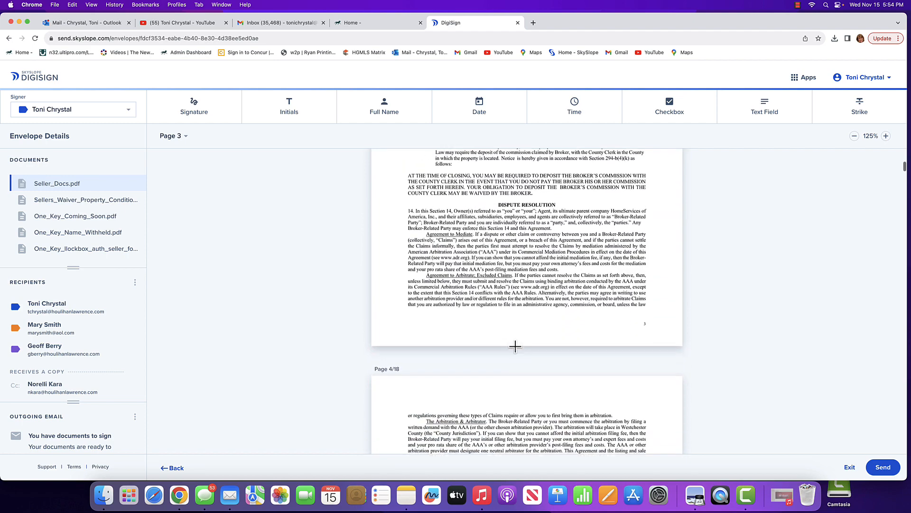
{"action": "scroll", "coordinate": [516, 347], "scroll_direction": "down", "scroll_amount": 19}
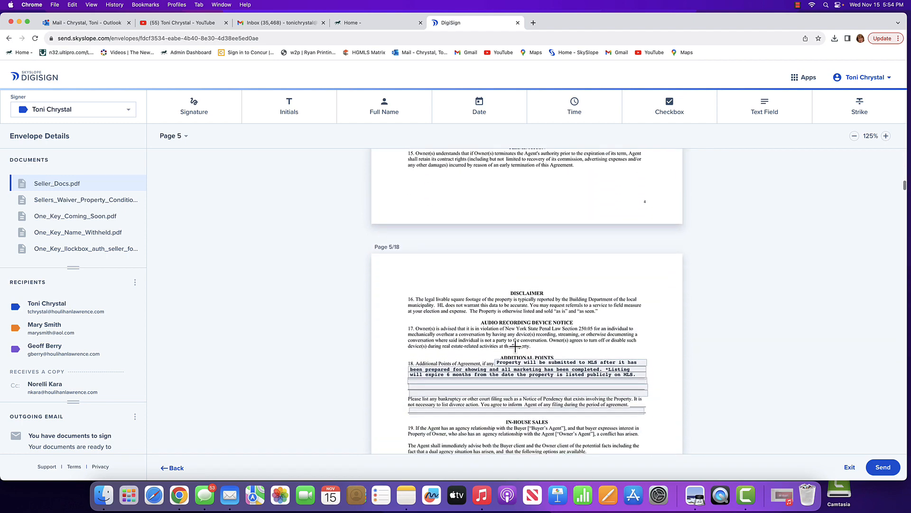
{"action": "scroll", "coordinate": [515, 346], "scroll_direction": "down", "scroll_amount": 1}
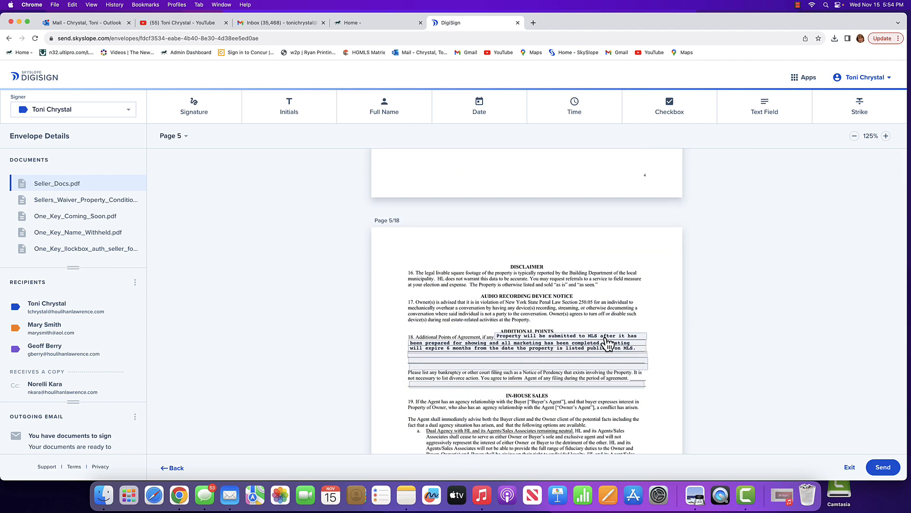
Try entering placeholder text "aaa" on the blank line below the prefilled Additional Points in paragraph 18.
{"action": "left_click", "coordinate": [422, 355]}
{"action": "type", "text": "aaa"}
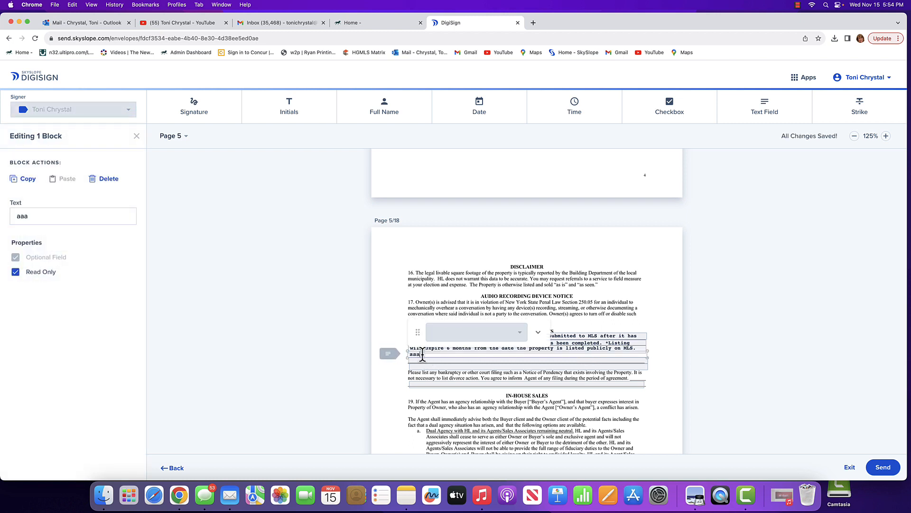
{"action": "type", "text": "a"}
{"action": "key", "text": "BackSpace"}
{"action": "key", "text": "BackSpace"}
{"action": "key", "text": "BackSpace"}
{"action": "key", "text": "BackSpace"}
Turn off Read Only for the Owner's Mailing Address field on page 6 and assign the field to the seller.
{"action": "scroll", "coordinate": [549, 384], "scroll_direction": "down", "scroll_amount": 3}
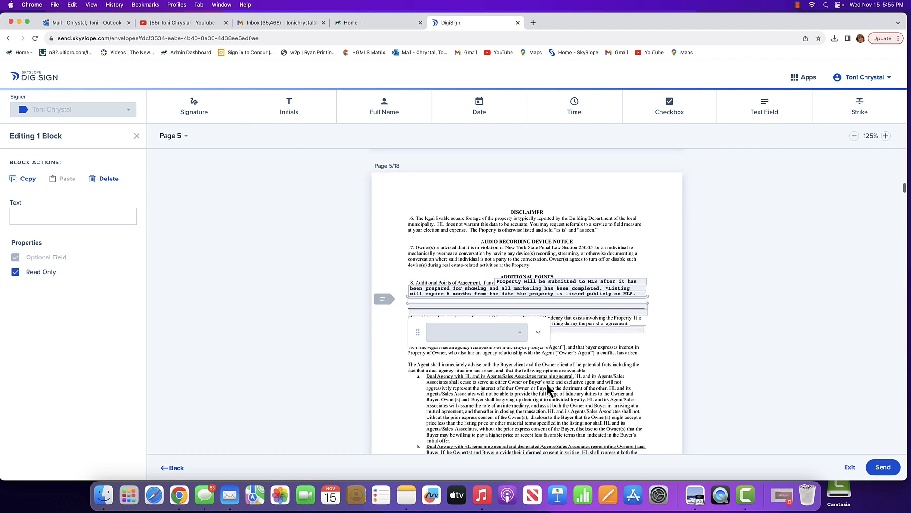
{"action": "scroll", "coordinate": [547, 384], "scroll_direction": "down", "scroll_amount": 8}
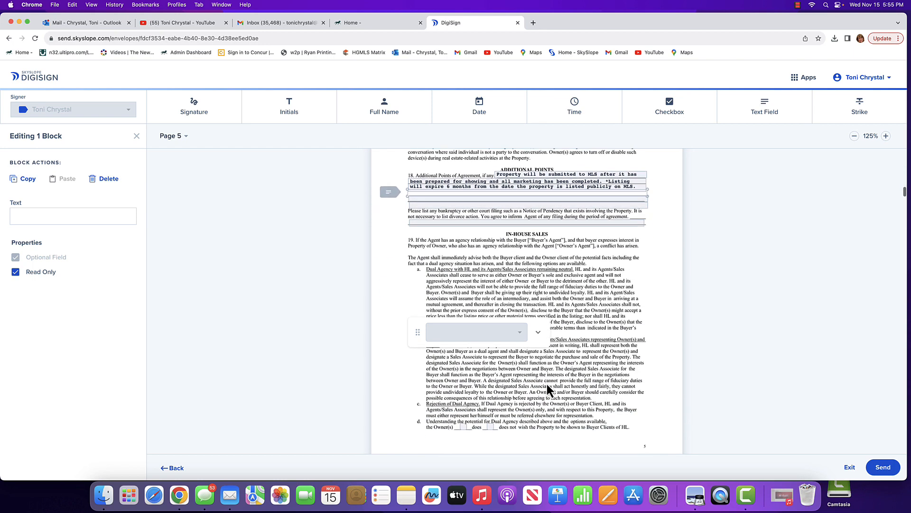
{"action": "scroll", "coordinate": [546, 382], "scroll_direction": "down", "scroll_amount": 15}
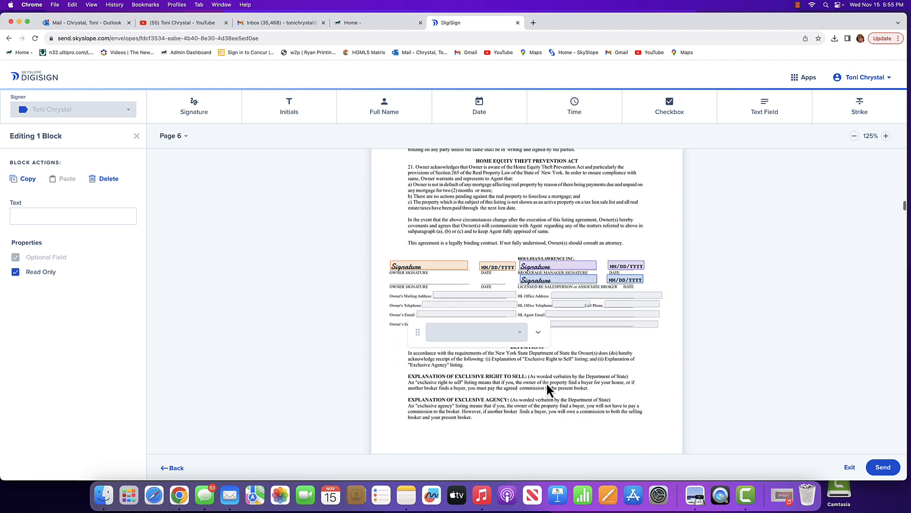
{"action": "scroll", "coordinate": [546, 389], "scroll_direction": "down", "scroll_amount": 4}
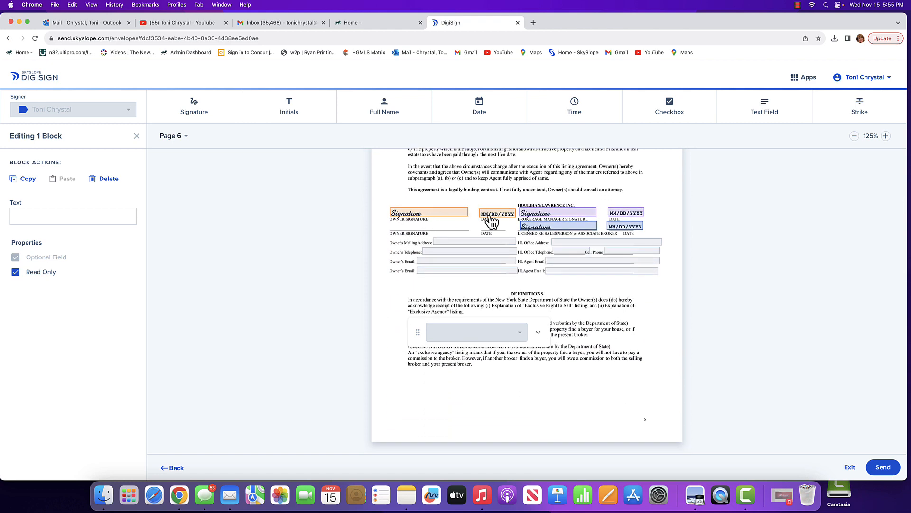
{"action": "left_click", "coordinate": [418, 214]}
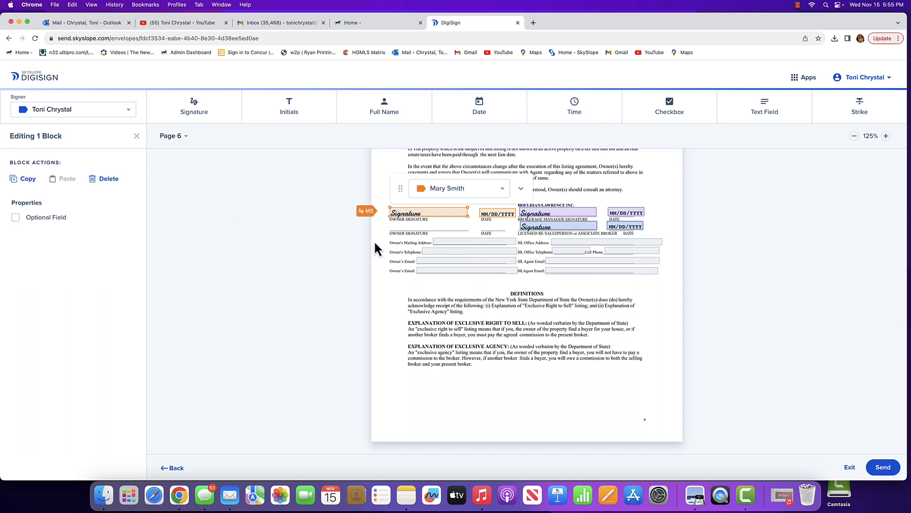
{"action": "left_click", "coordinate": [441, 242]}
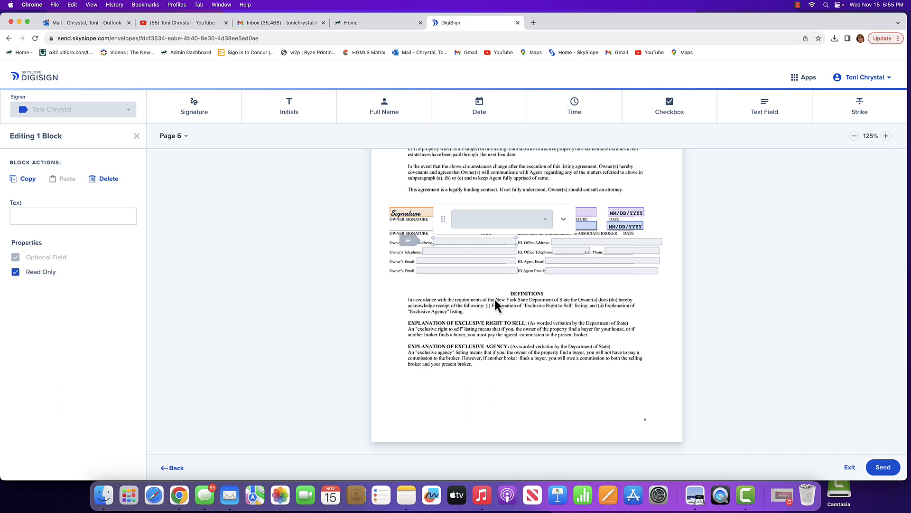
{"action": "scroll", "coordinate": [494, 299], "scroll_direction": "down", "scroll_amount": 3}
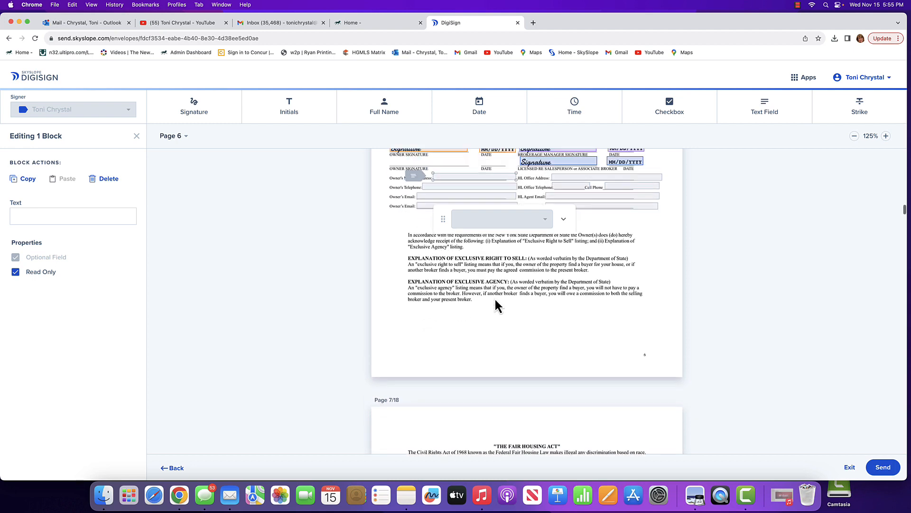
{"action": "scroll", "coordinate": [495, 299], "scroll_direction": "up", "scroll_amount": 8}
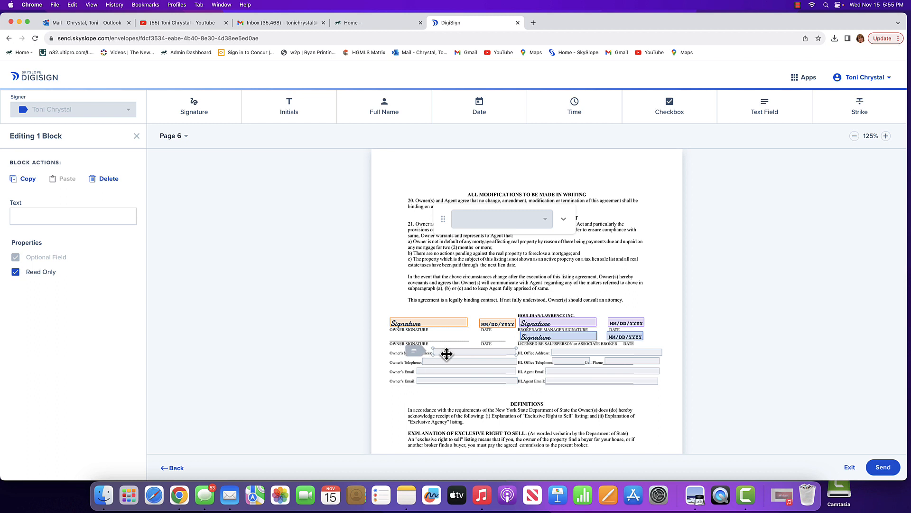
{"action": "left_click", "coordinate": [564, 219]}
{"action": "left_click", "coordinate": [520, 271]}
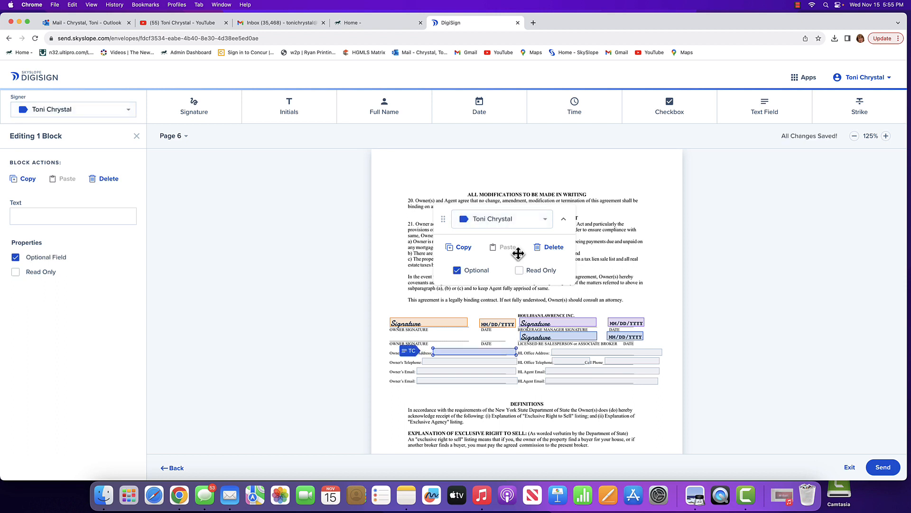
{"action": "left_click", "coordinate": [547, 223]}
{"action": "left_click", "coordinate": [490, 236]}
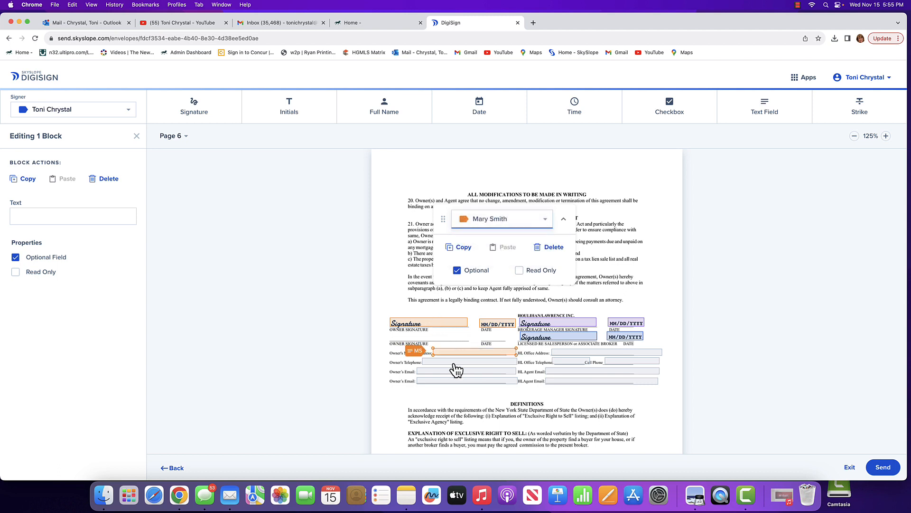
Turn off Read Only for the Owner's Telephone field and assign it to the seller.
{"action": "left_click", "coordinate": [519, 270]}
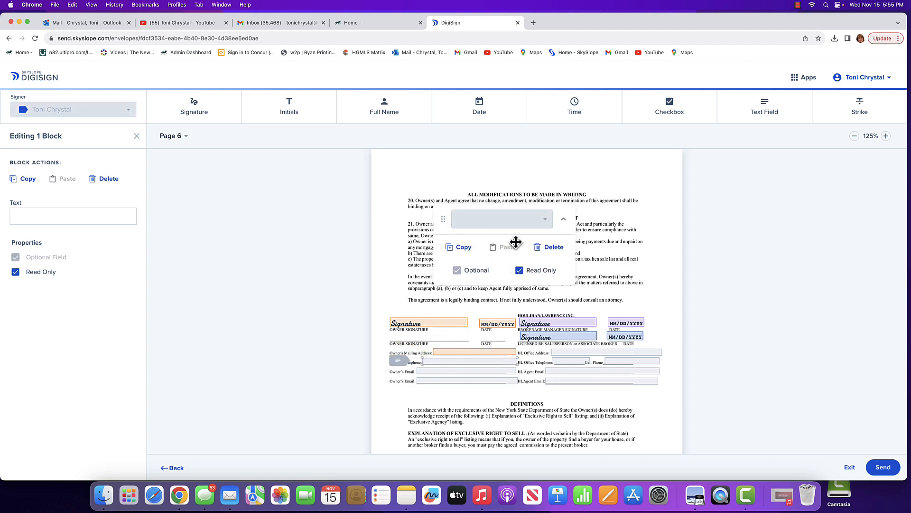
{"action": "left_click", "coordinate": [519, 270]}
{"action": "left_click", "coordinate": [527, 222]}
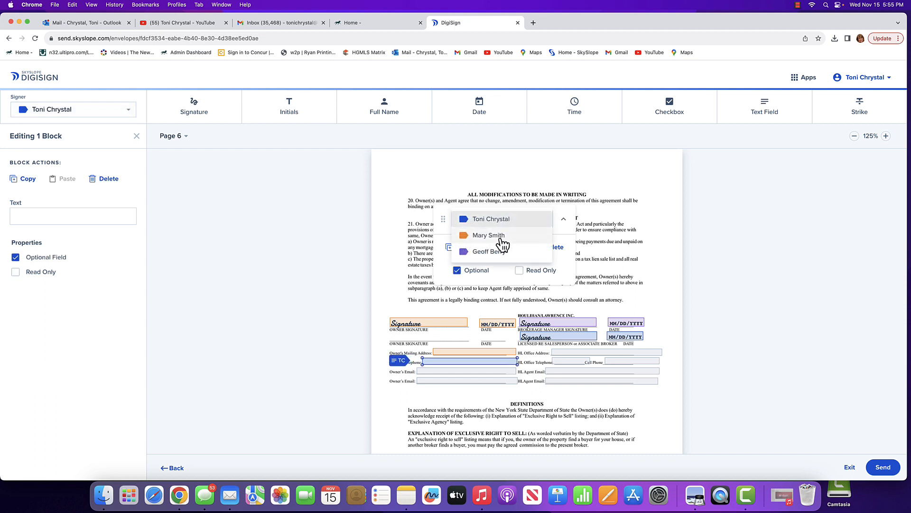
{"action": "left_click", "coordinate": [496, 235]}
Turn off Read Only for the first Owner's Email field and assign it to the seller.
{"action": "left_click", "coordinate": [458, 370]}
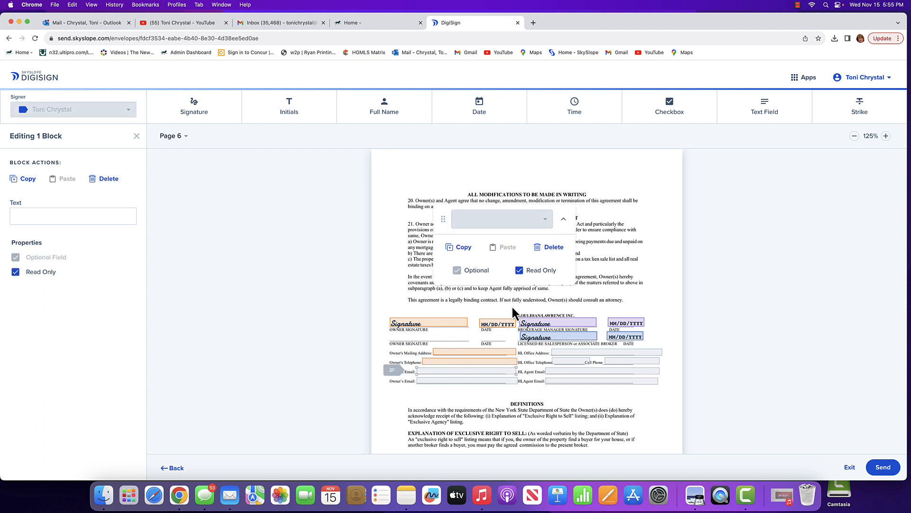
{"action": "left_click", "coordinate": [520, 270]}
{"action": "left_click", "coordinate": [532, 221]}
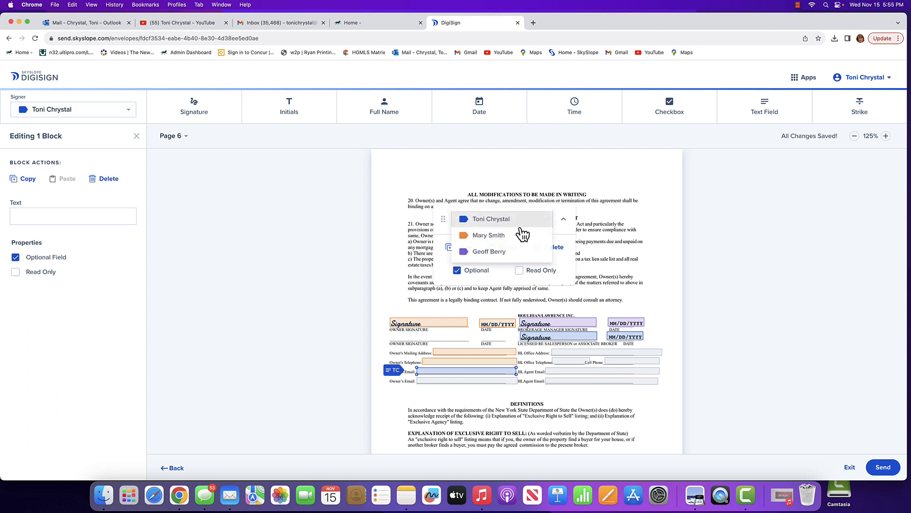
{"action": "left_click", "coordinate": [490, 235]}
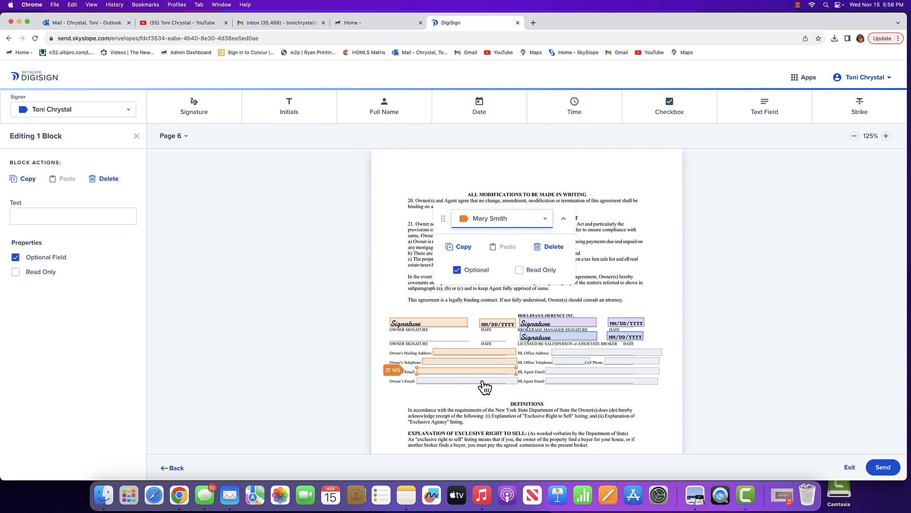
Set the Seller and Seller's Agent checkboxes on page 9's New York State Disclosure Form to Checked by Default.
{"action": "scroll", "coordinate": [480, 385], "scroll_direction": "down", "scroll_amount": 5}
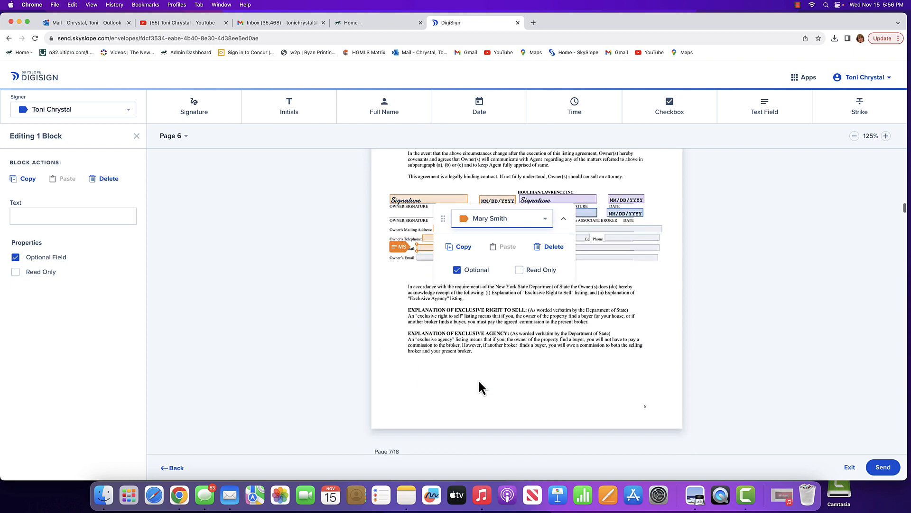
{"action": "scroll", "coordinate": [479, 382], "scroll_direction": "down", "scroll_amount": 5}
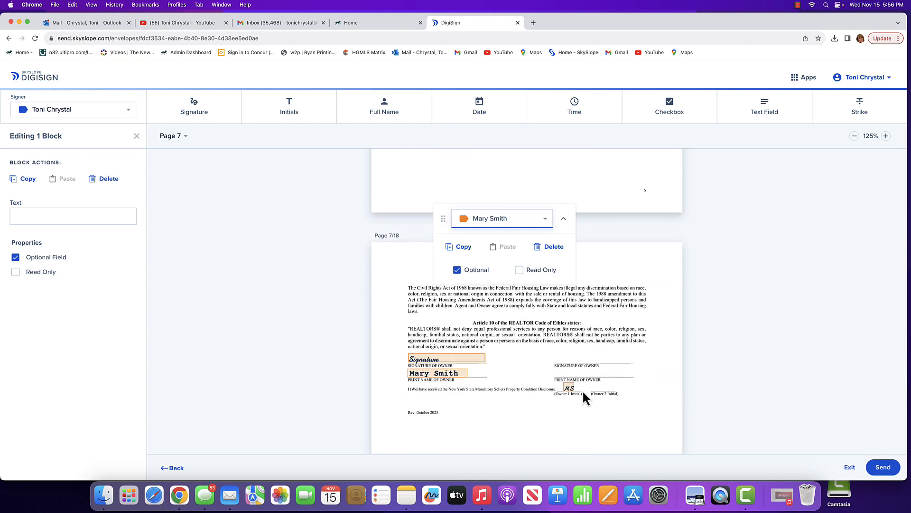
{"action": "scroll", "coordinate": [520, 404], "scroll_direction": "down", "scroll_amount": 10}
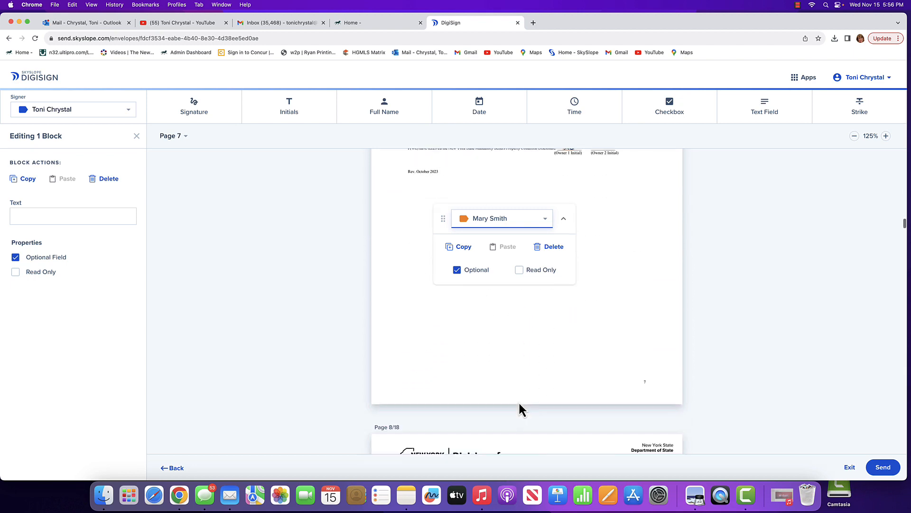
{"action": "scroll", "coordinate": [519, 402], "scroll_direction": "down", "scroll_amount": 8}
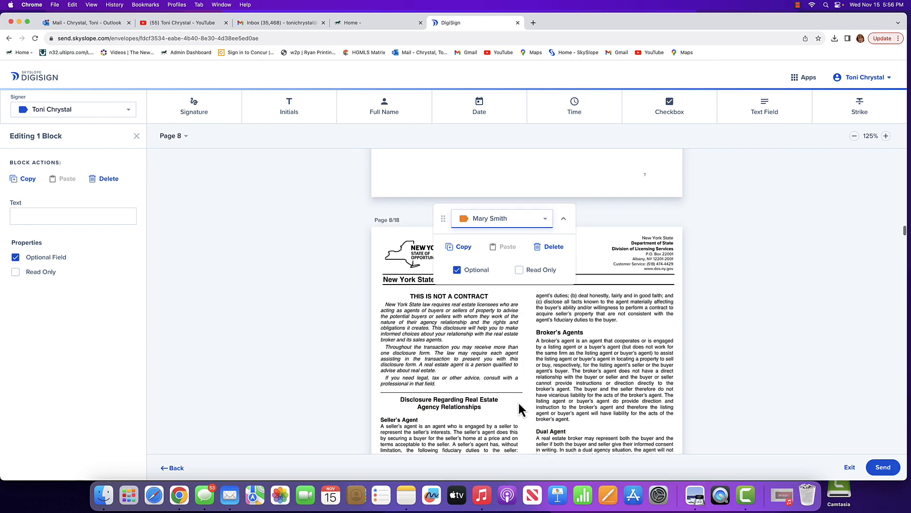
{"action": "scroll", "coordinate": [521, 408], "scroll_direction": "down", "scroll_amount": 10}
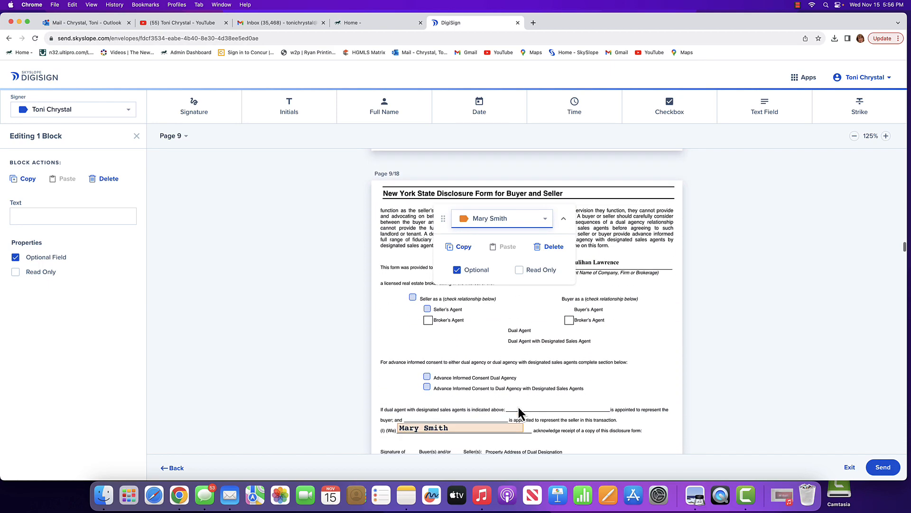
{"action": "left_click", "coordinate": [412, 298]}
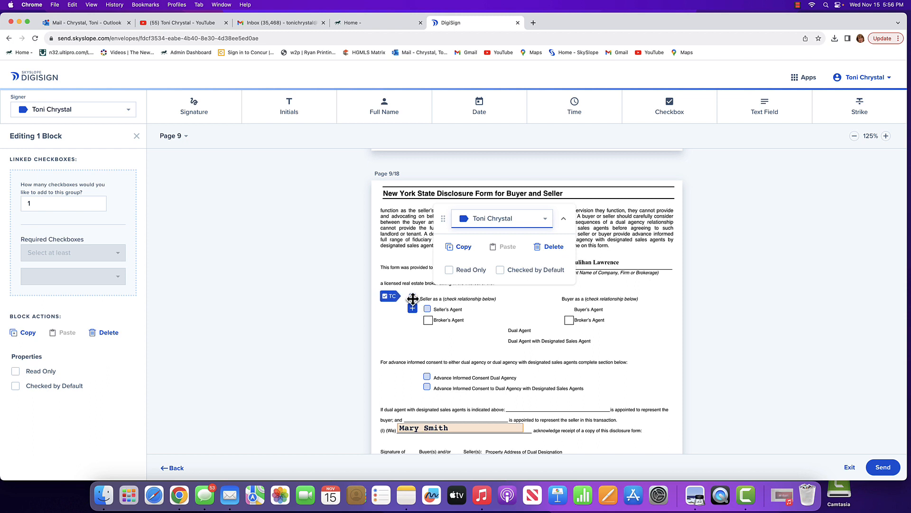
{"action": "left_click", "coordinate": [501, 271]}
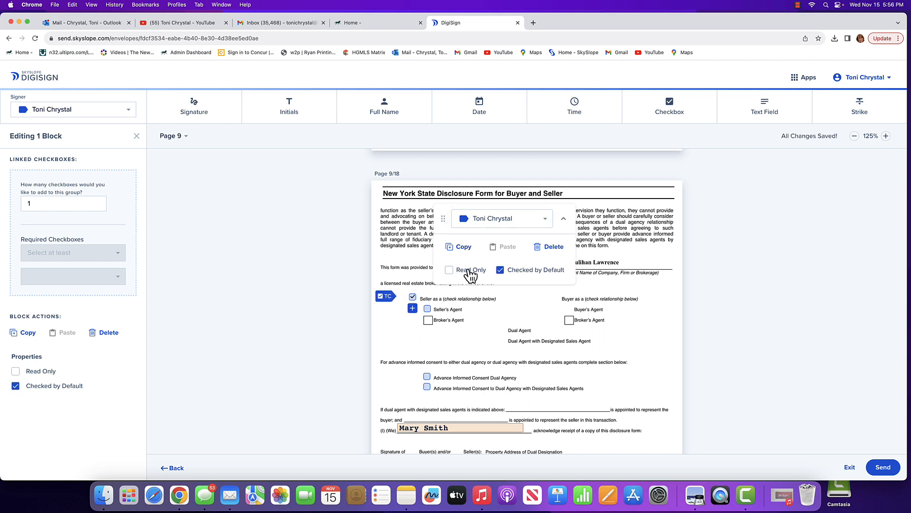
{"action": "left_click", "coordinate": [428, 309]}
{"action": "left_click", "coordinate": [500, 270]}
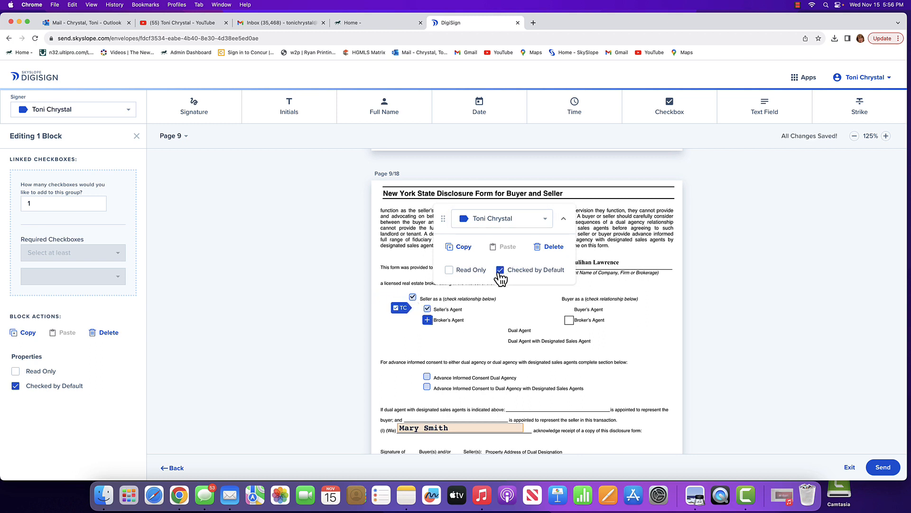
Set both advance informed consent checkboxes, Dual Agency and Dual Agency with Designated Sales Agents, to Checked by Default.
{"action": "left_click", "coordinate": [426, 377]}
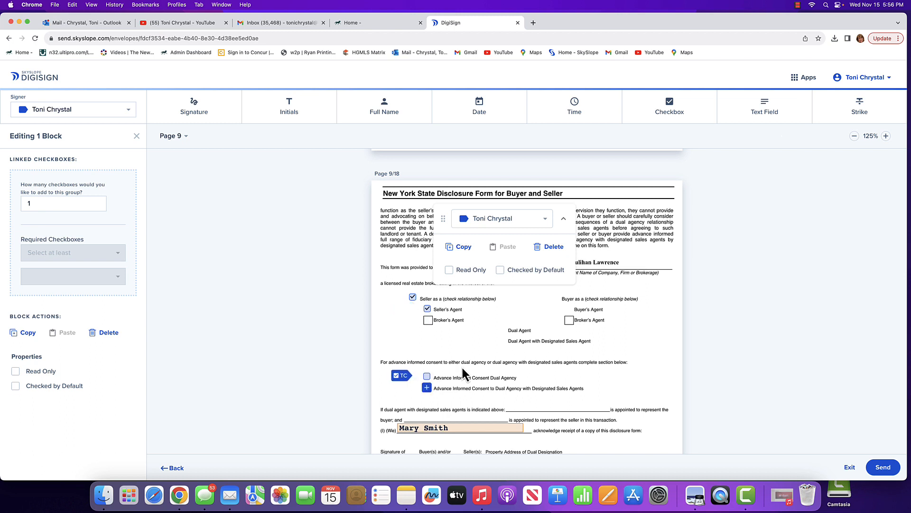
{"action": "left_click", "coordinate": [502, 272]}
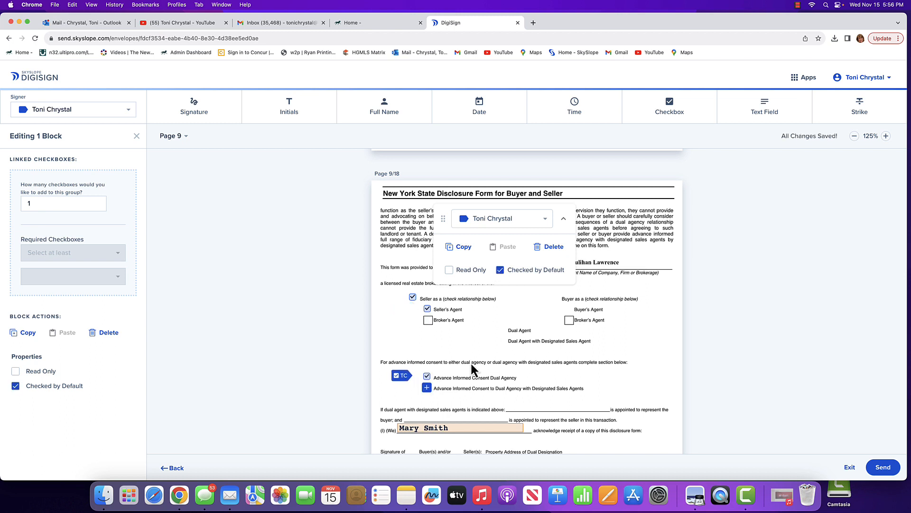
{"action": "left_click", "coordinate": [428, 387]}
{"action": "left_click", "coordinate": [501, 272]}
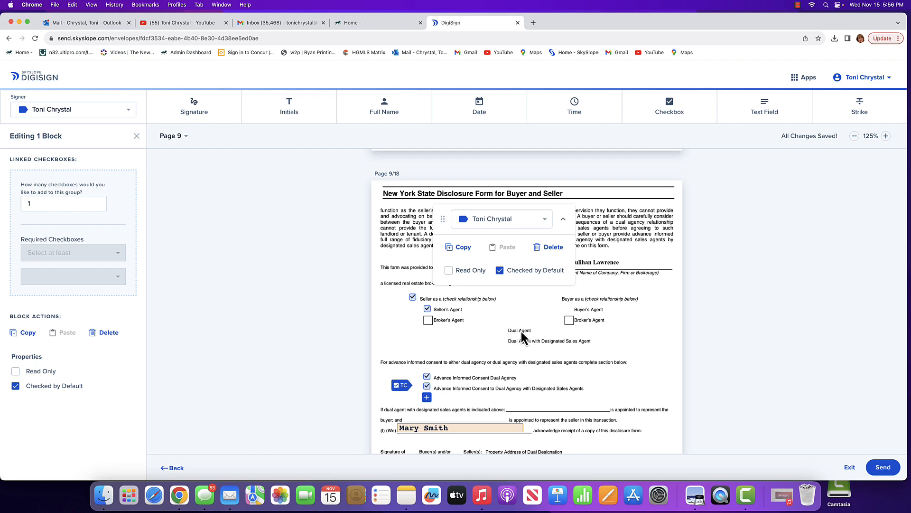
{"action": "scroll", "coordinate": [586, 342], "scroll_direction": "down", "scroll_amount": 1}
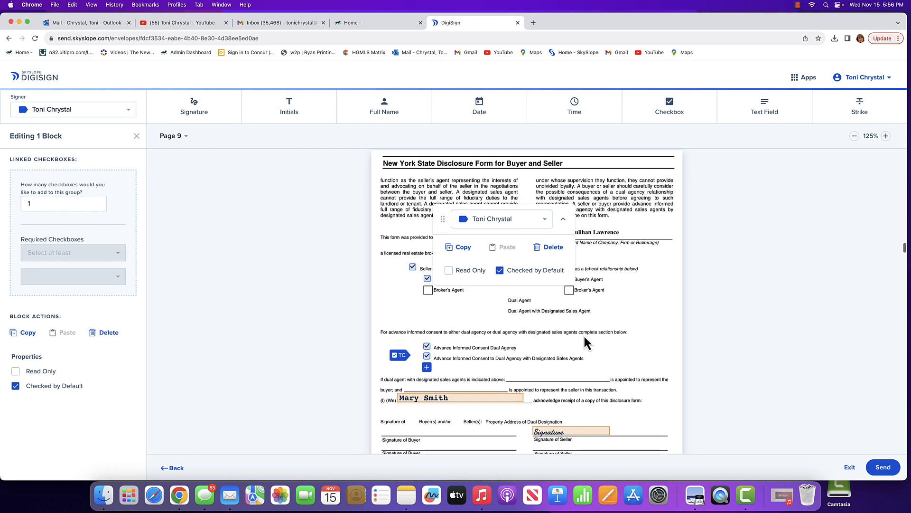
{"action": "scroll", "coordinate": [587, 341], "scroll_direction": "down", "scroll_amount": 3}
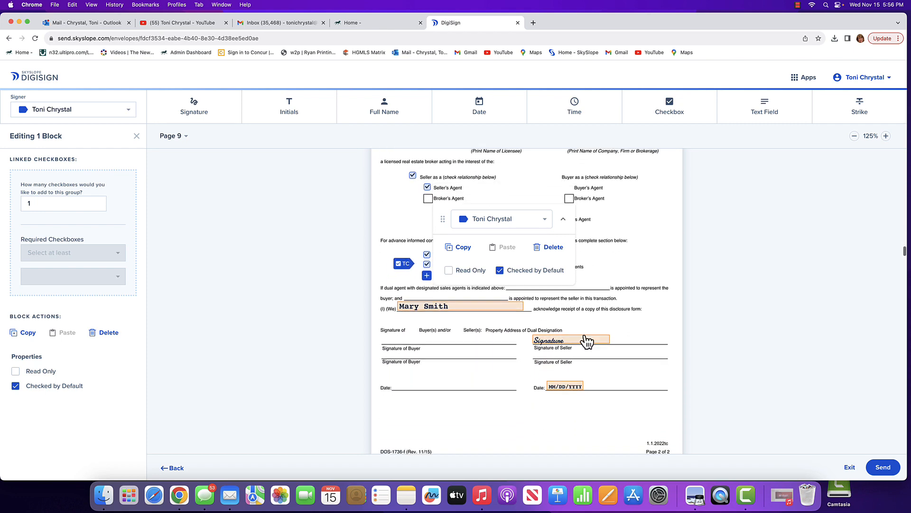
{"action": "scroll", "coordinate": [587, 341], "scroll_direction": "down", "scroll_amount": 1}
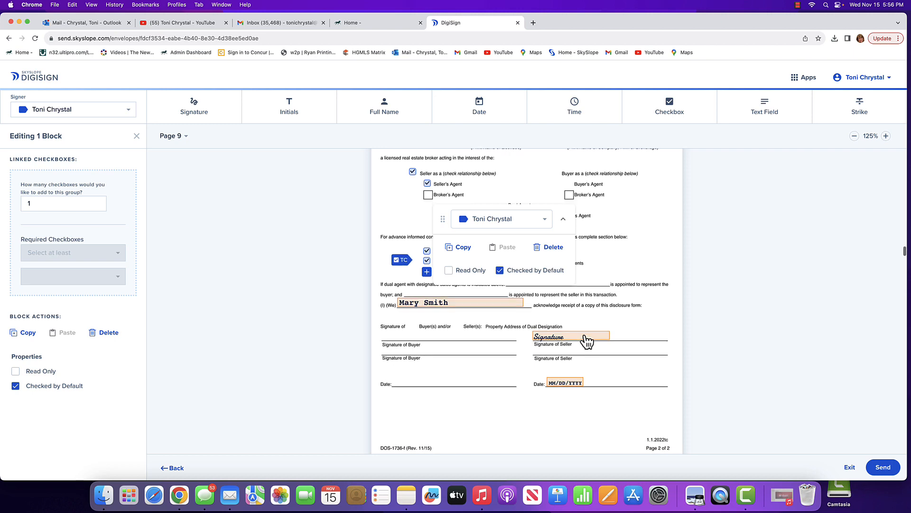
Review the assigned name, signature, initials and date fields on pages 9 to 18 of Seller_Docs.pdf.
{"action": "scroll", "coordinate": [588, 342], "scroll_direction": "down", "scroll_amount": 1}
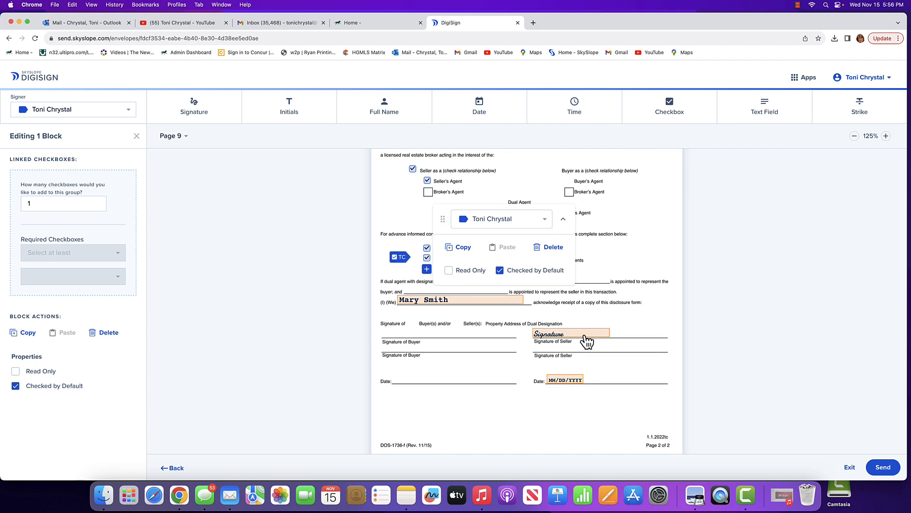
{"action": "scroll", "coordinate": [595, 312], "scroll_direction": "up", "scroll_amount": 2}
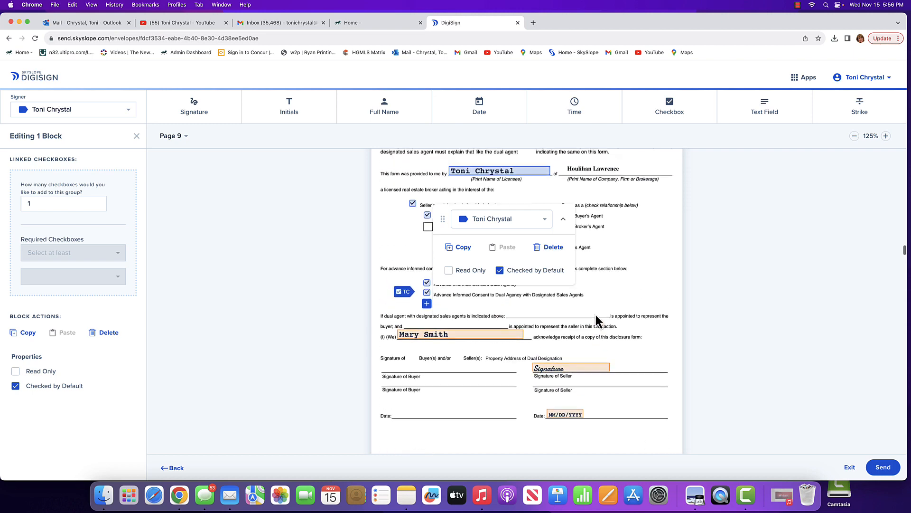
{"action": "scroll", "coordinate": [596, 315], "scroll_direction": "up", "scroll_amount": 4}
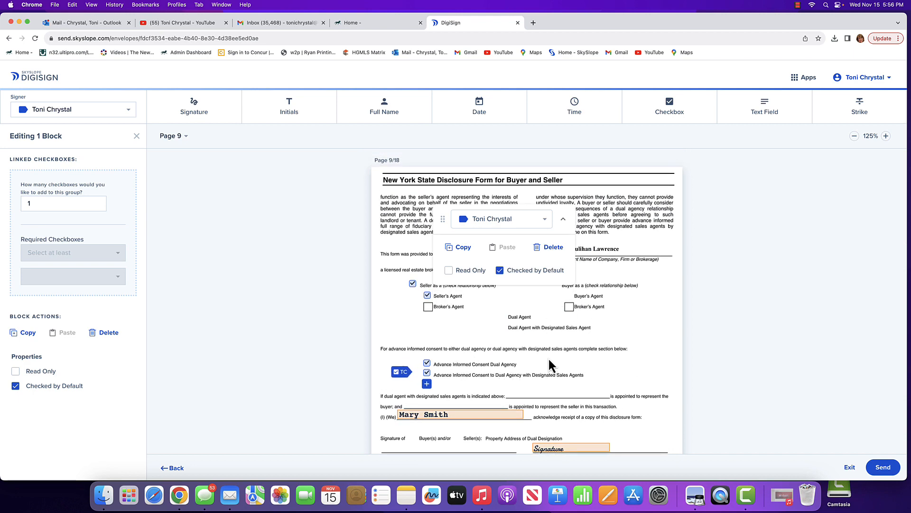
{"action": "scroll", "coordinate": [548, 357], "scroll_direction": "down", "scroll_amount": 3}
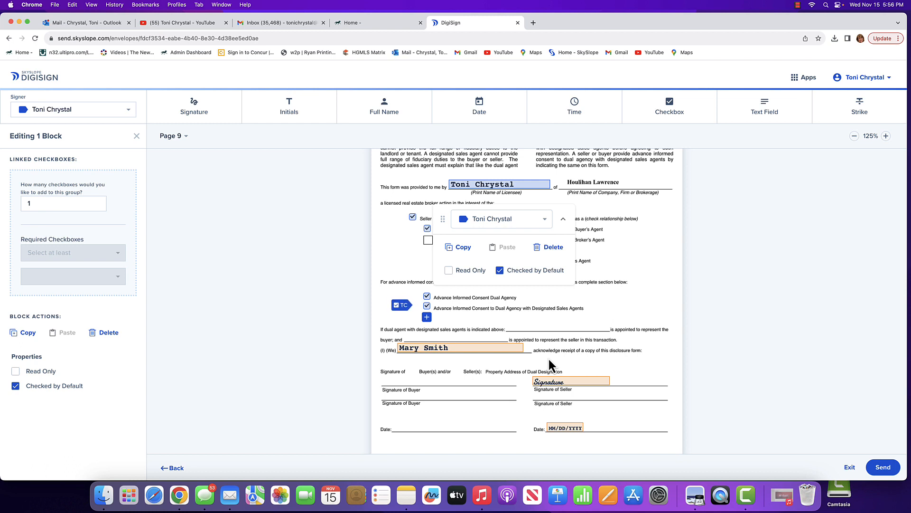
{"action": "scroll", "coordinate": [549, 359], "scroll_direction": "down", "scroll_amount": 2}
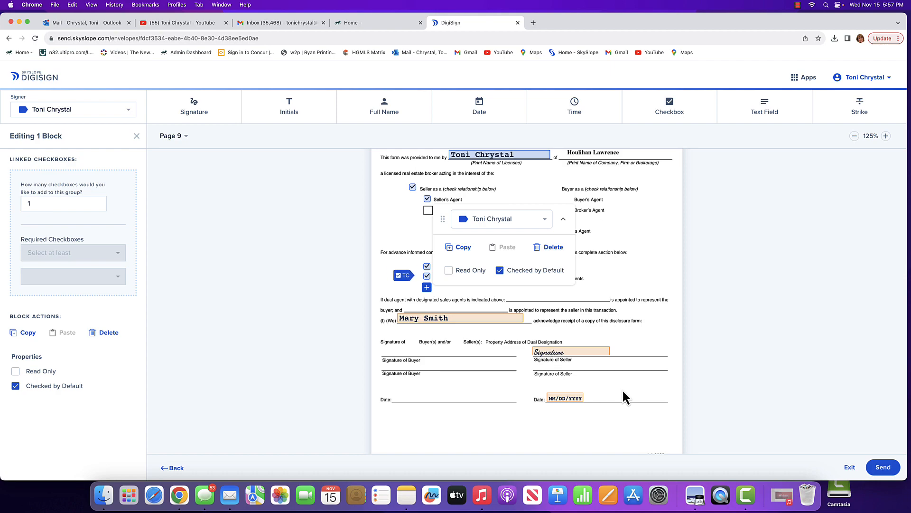
{"action": "scroll", "coordinate": [623, 391], "scroll_direction": "down", "scroll_amount": 15}
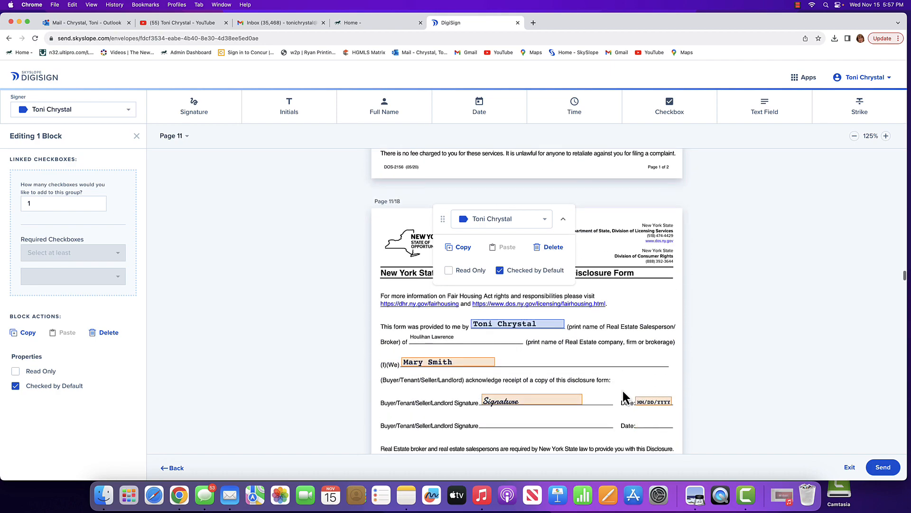
{"action": "scroll", "coordinate": [623, 396], "scroll_direction": "down", "scroll_amount": 10}
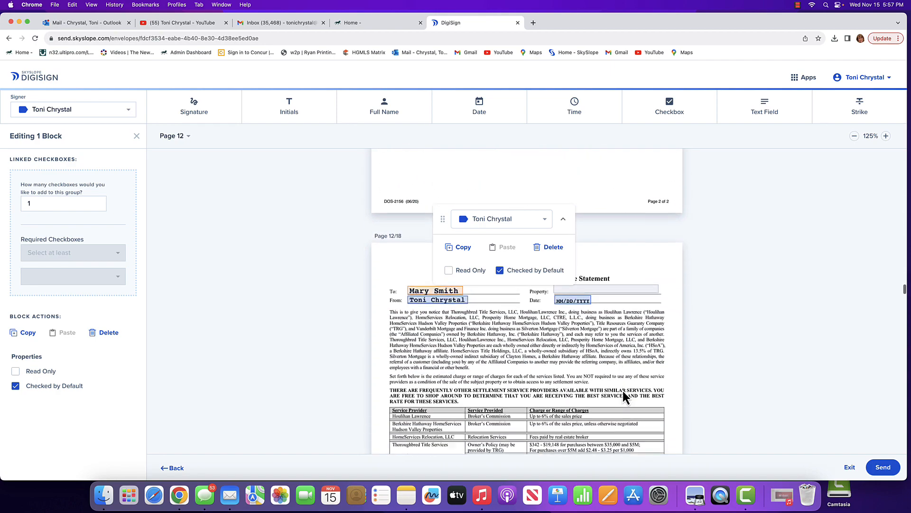
{"action": "scroll", "coordinate": [623, 393], "scroll_direction": "up", "scroll_amount": 3}
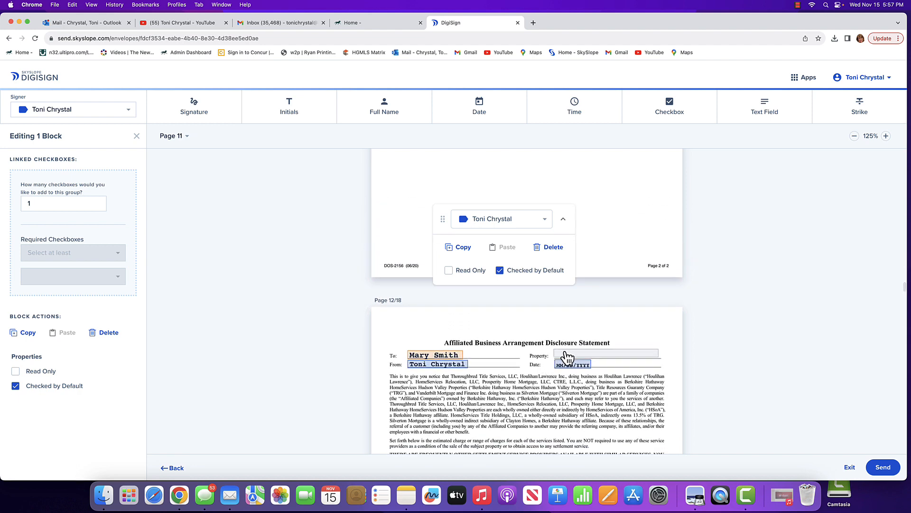
{"action": "scroll", "coordinate": [505, 391], "scroll_direction": "down", "scroll_amount": 3}
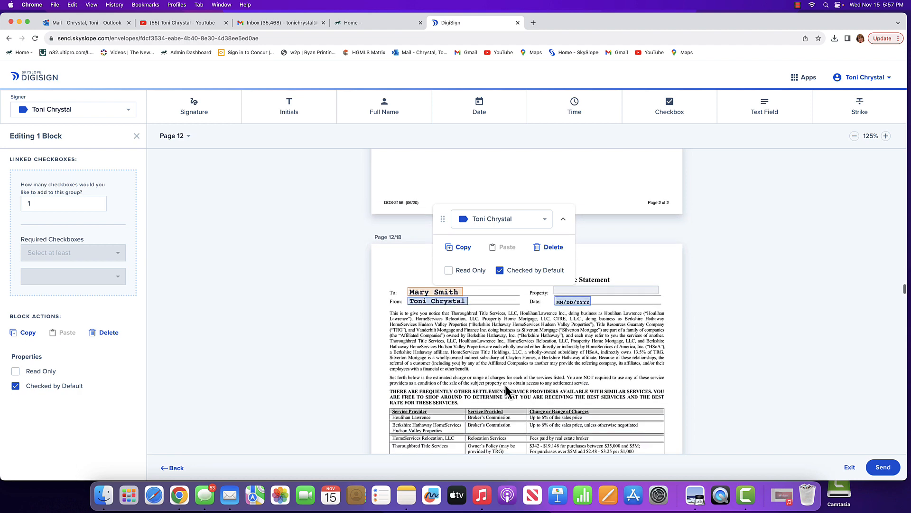
{"action": "scroll", "coordinate": [506, 387], "scroll_direction": "down", "scroll_amount": 8}
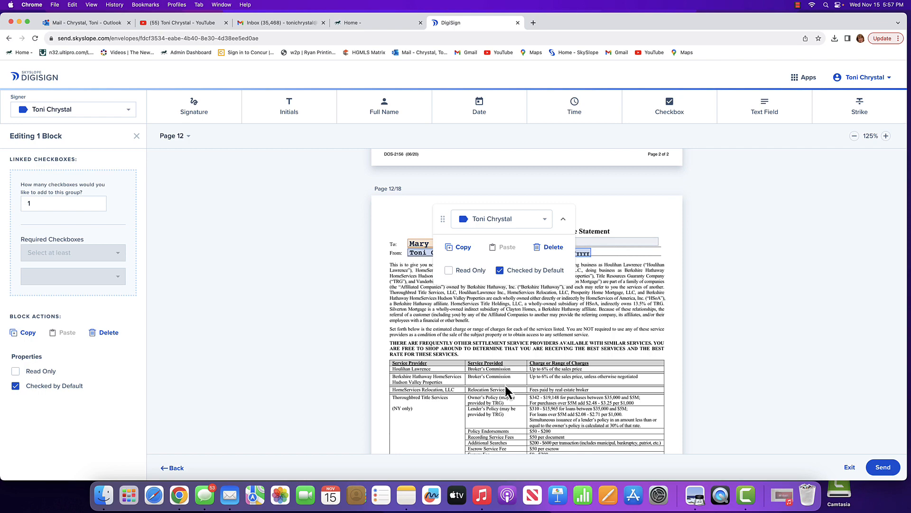
{"action": "scroll", "coordinate": [505, 384], "scroll_direction": "down", "scroll_amount": 10}
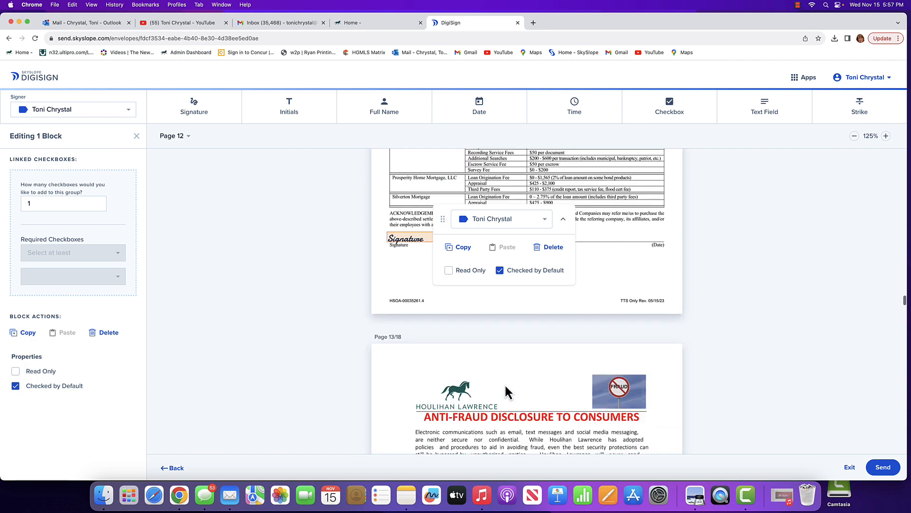
{"action": "scroll", "coordinate": [505, 384], "scroll_direction": "down", "scroll_amount": 20}
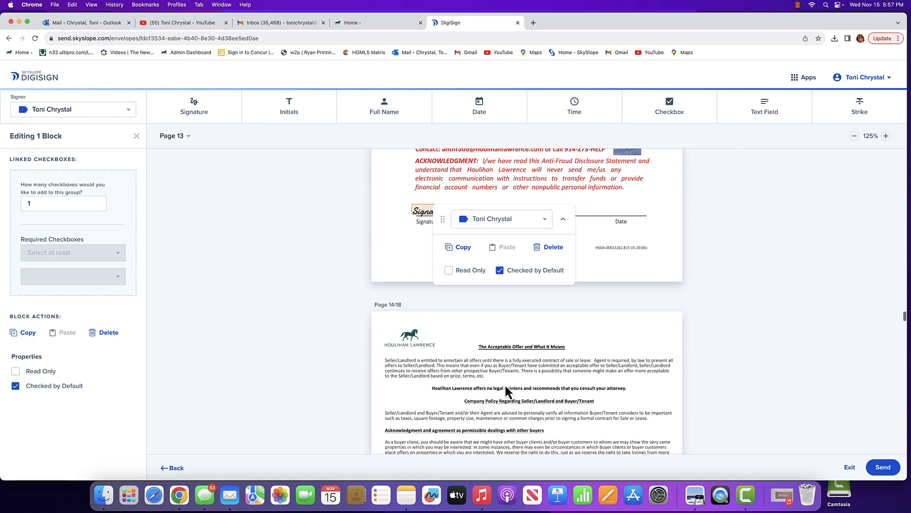
{"action": "scroll", "coordinate": [505, 384], "scroll_direction": "down", "scroll_amount": 20}
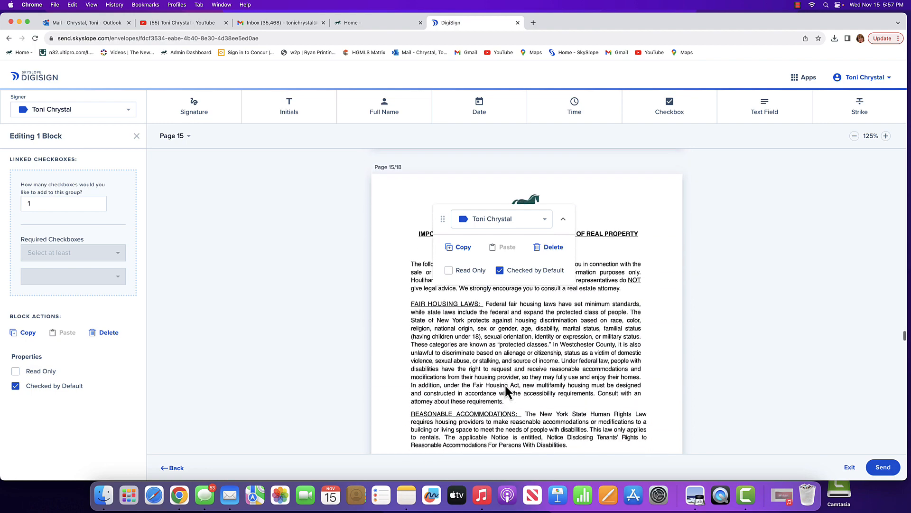
{"action": "scroll", "coordinate": [506, 387], "scroll_direction": "up", "scroll_amount": 5}
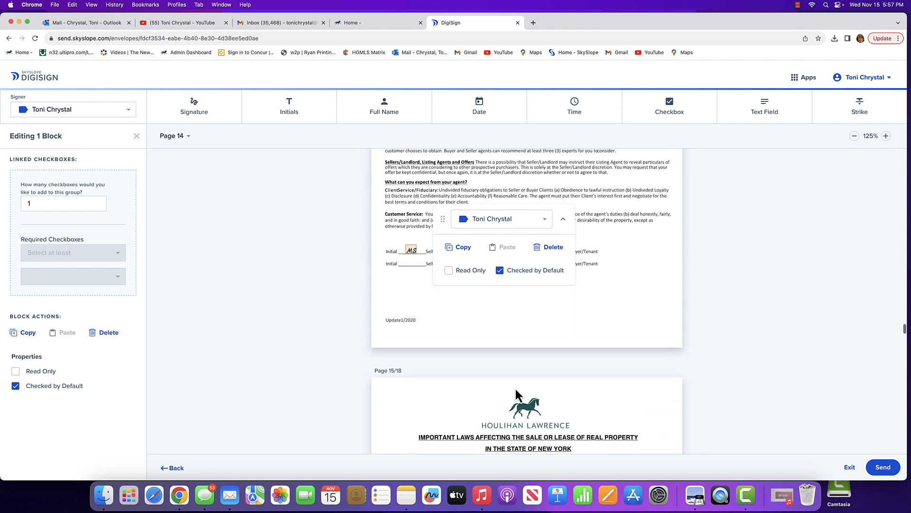
{"action": "scroll", "coordinate": [514, 389], "scroll_direction": "down", "scroll_amount": 2}
{"action": "scroll", "coordinate": [515, 389], "scroll_direction": "down", "scroll_amount": 20}
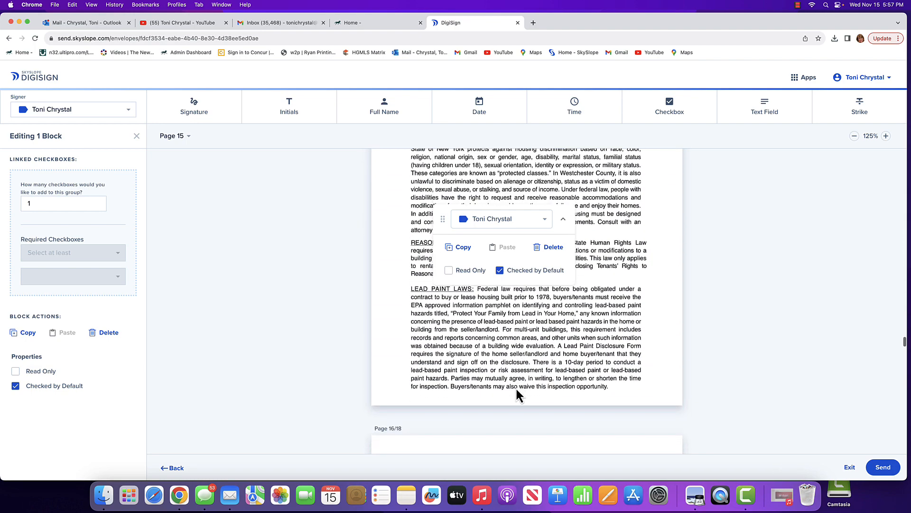
{"action": "scroll", "coordinate": [516, 389], "scroll_direction": "down", "scroll_amount": 20}
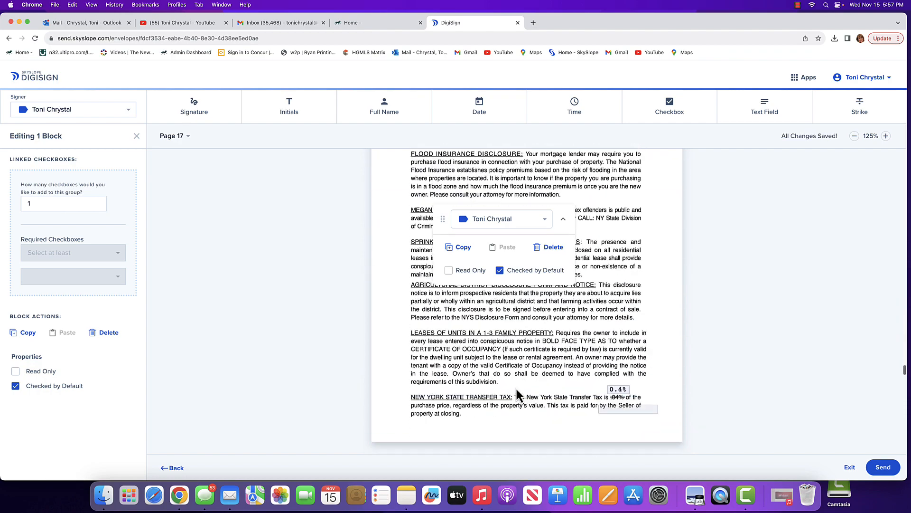
{"action": "scroll", "coordinate": [517, 389], "scroll_direction": "down", "scroll_amount": 10}
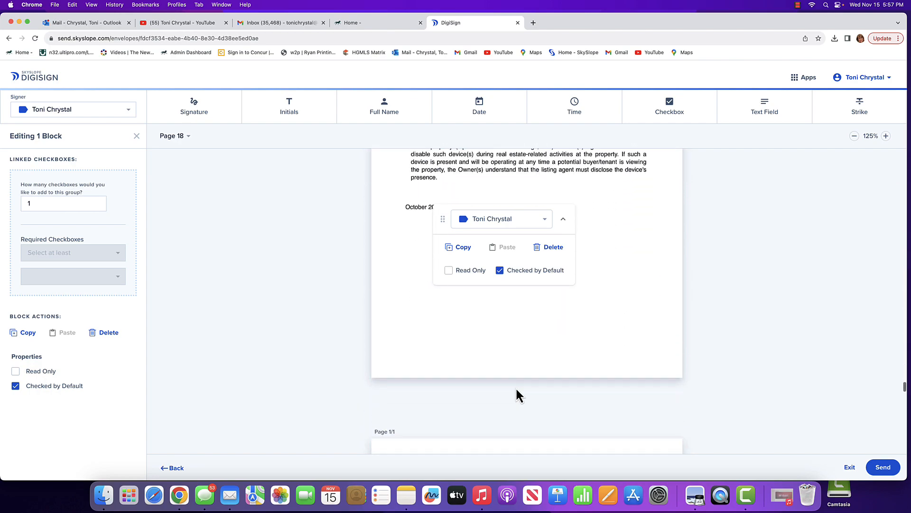
Delete the empty read-only text field over the New York State Transfer Tax paragraph on page 17.
{"action": "scroll", "coordinate": [515, 386], "scroll_direction": "up", "scroll_amount": 9}
{"action": "scroll", "coordinate": [516, 389], "scroll_direction": "up", "scroll_amount": 8}
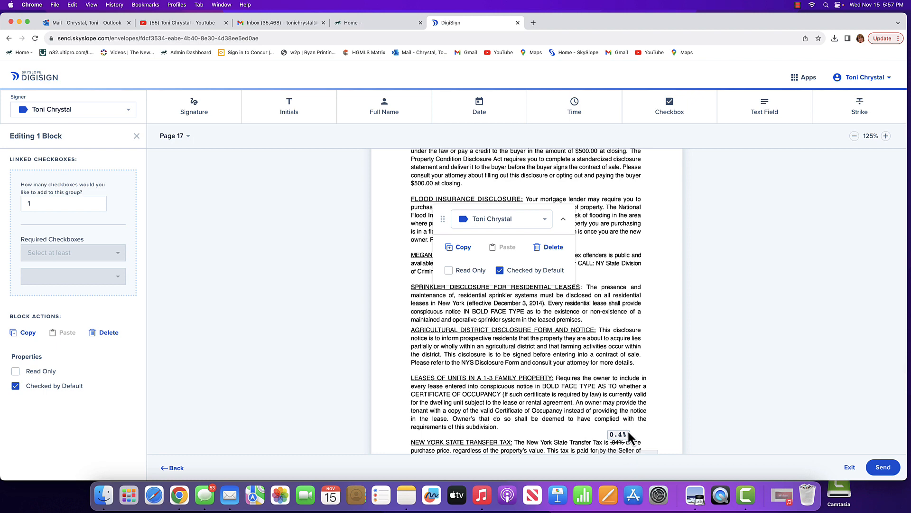
{"action": "scroll", "coordinate": [627, 429], "scroll_direction": "down", "scroll_amount": 3}
{"action": "left_click", "coordinate": [619, 385]}
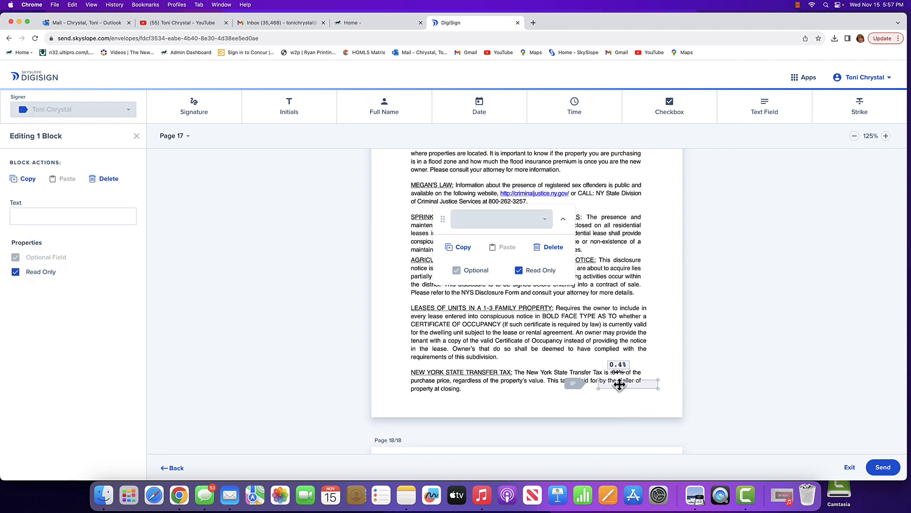
{"action": "key", "text": "Delete"}
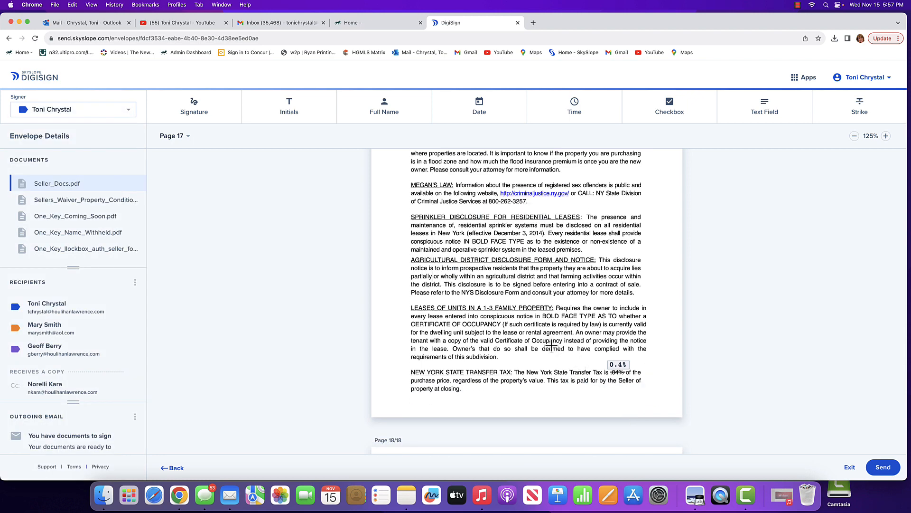
Examine the recipient fields in the Sellers Waiver, One Key Coming Soon, Name Withheld and lockbox authorization documents.
{"action": "scroll", "coordinate": [550, 345], "scroll_direction": "down", "scroll_amount": 15}
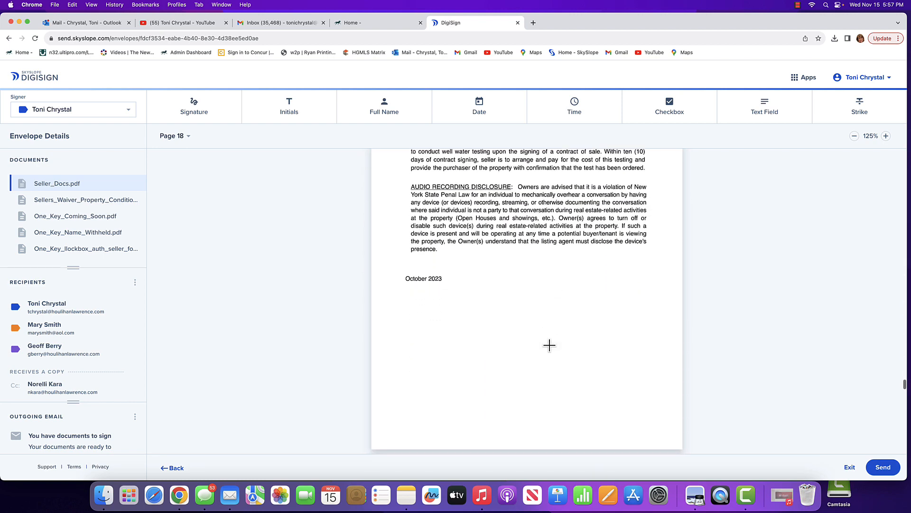
{"action": "scroll", "coordinate": [549, 345], "scroll_direction": "down", "scroll_amount": 10}
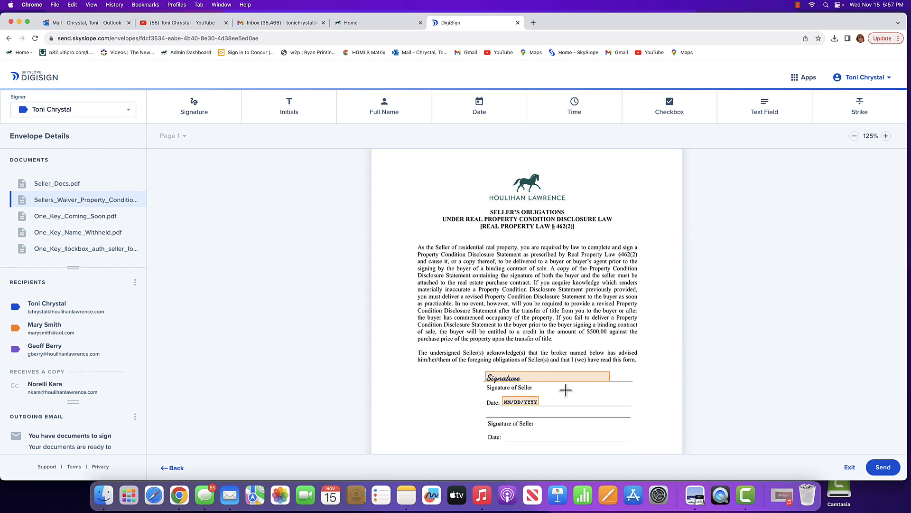
{"action": "scroll", "coordinate": [568, 397], "scroll_direction": "down", "scroll_amount": 5}
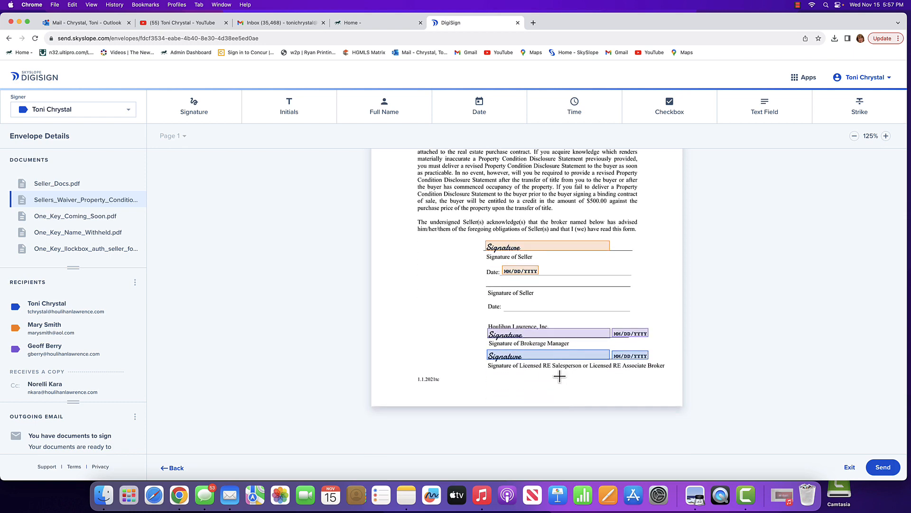
{"action": "scroll", "coordinate": [560, 376], "scroll_direction": "down", "scroll_amount": 15}
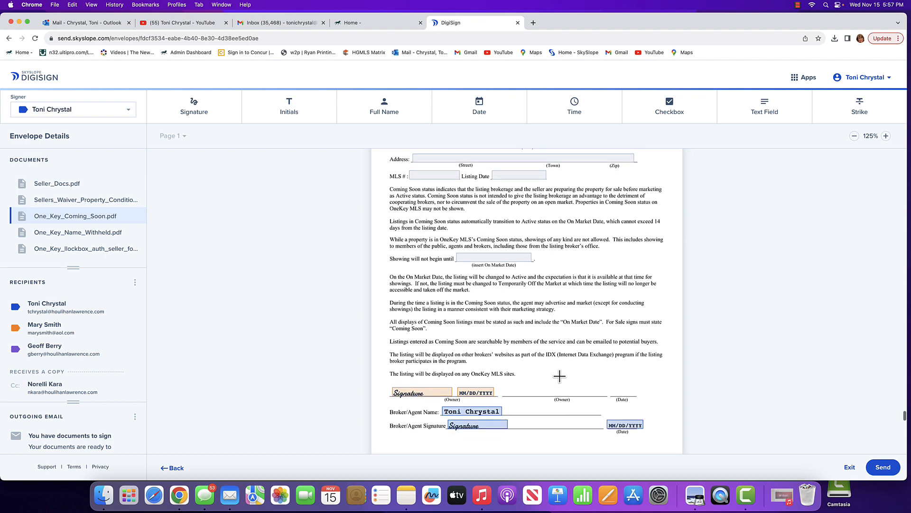
{"action": "scroll", "coordinate": [559, 376], "scroll_direction": "up", "scroll_amount": 5}
{"action": "scroll", "coordinate": [560, 376], "scroll_direction": "down", "scroll_amount": 3}
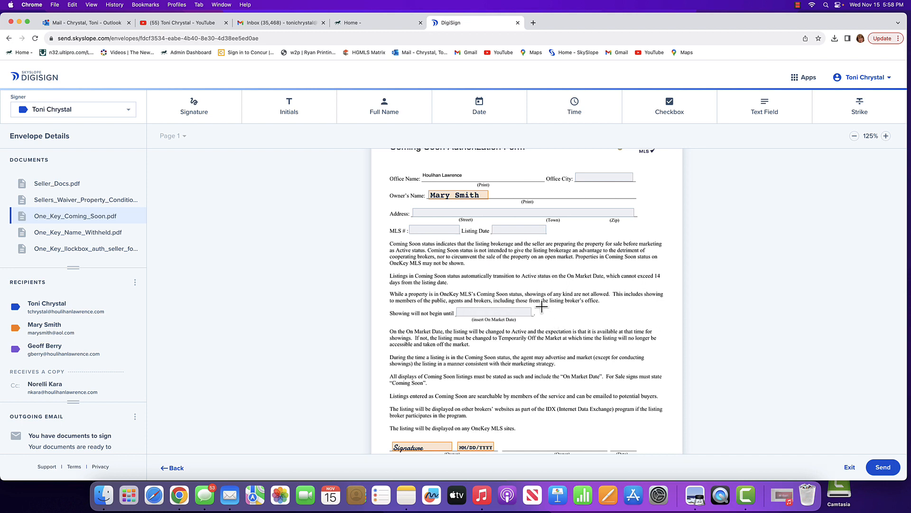
{"action": "scroll", "coordinate": [542, 307], "scroll_direction": "down", "scroll_amount": 5}
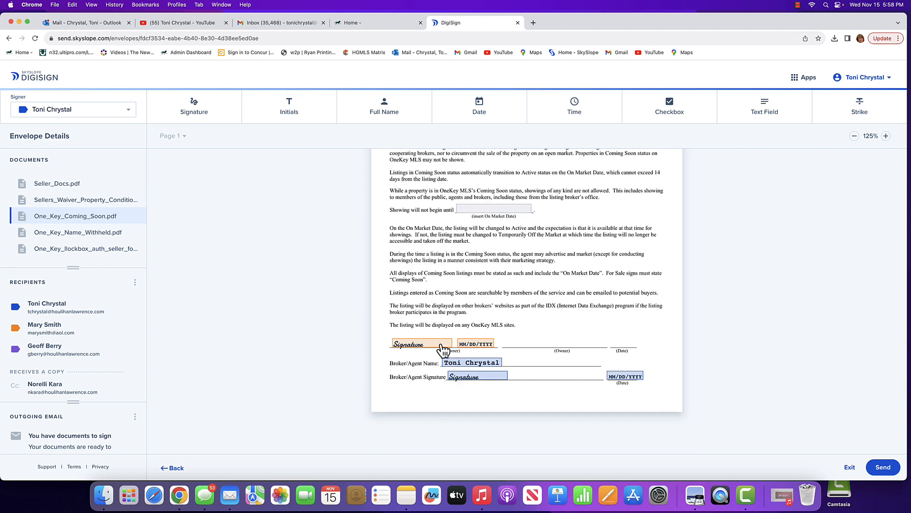
{"action": "scroll", "coordinate": [541, 332], "scroll_direction": "down", "scroll_amount": 15}
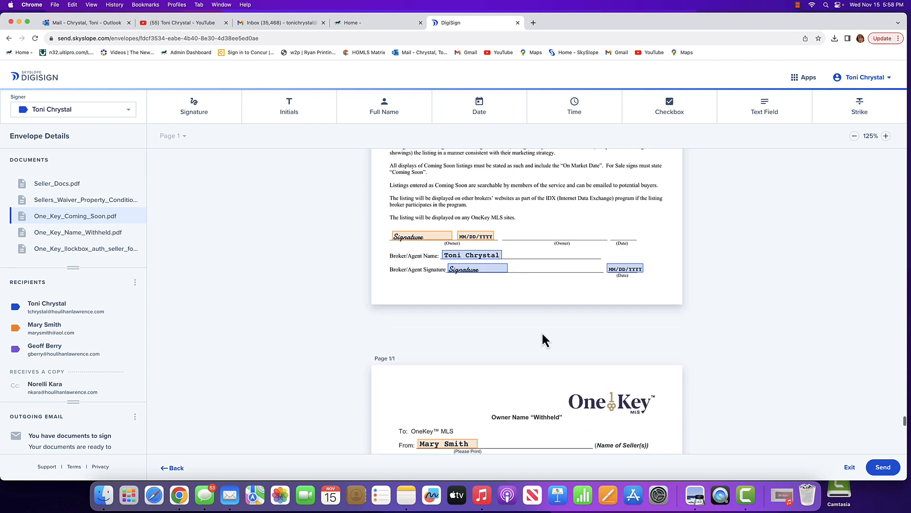
{"action": "scroll", "coordinate": [541, 331], "scroll_direction": "down", "scroll_amount": 10}
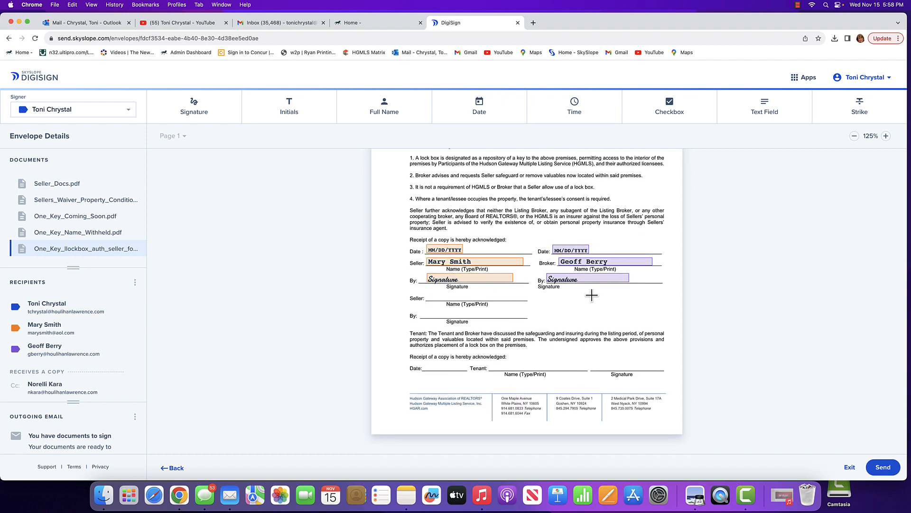
{"action": "scroll", "coordinate": [592, 293], "scroll_direction": "up", "scroll_amount": 1}
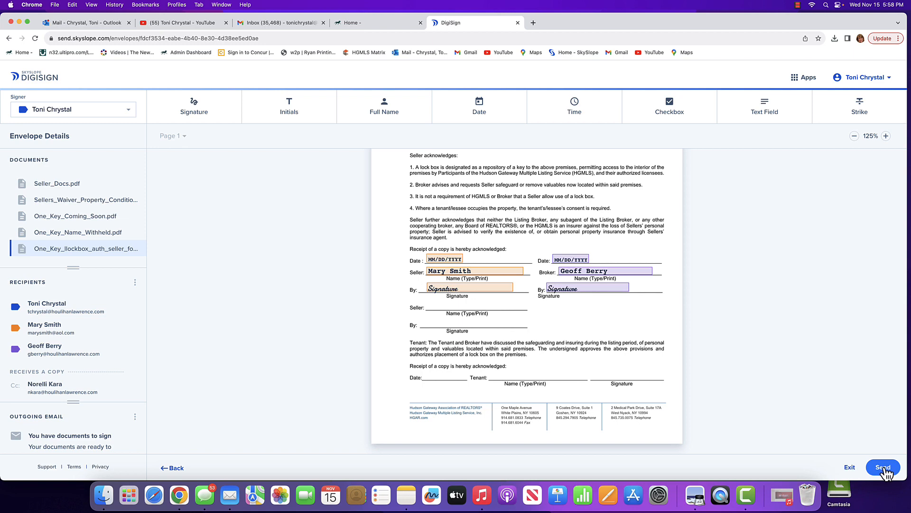
Send the envelope for signatures with the subject "You have documents to sign" and the body "Your documents are ready to review and sign.".
{"action": "left_click", "coordinate": [884, 468]}
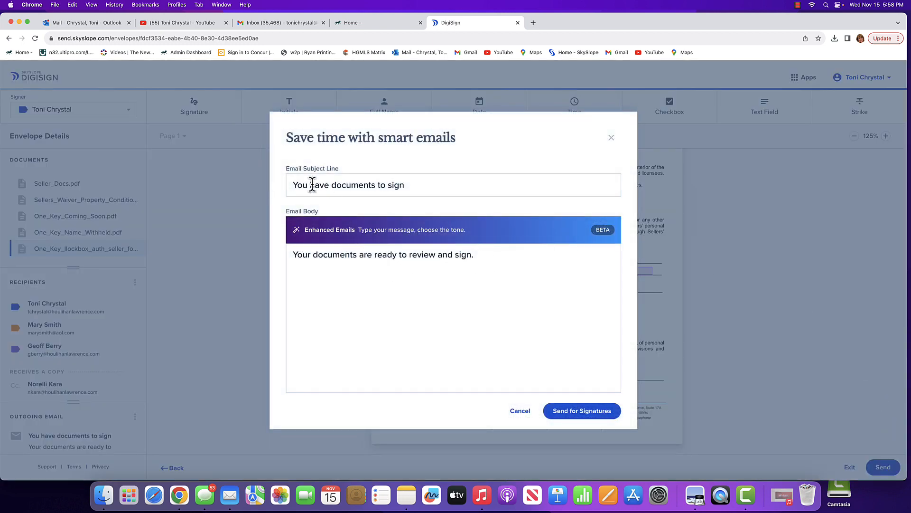
{"action": "left_click_drag", "start_coordinate": [405, 184], "coordinate": [285, 187]}
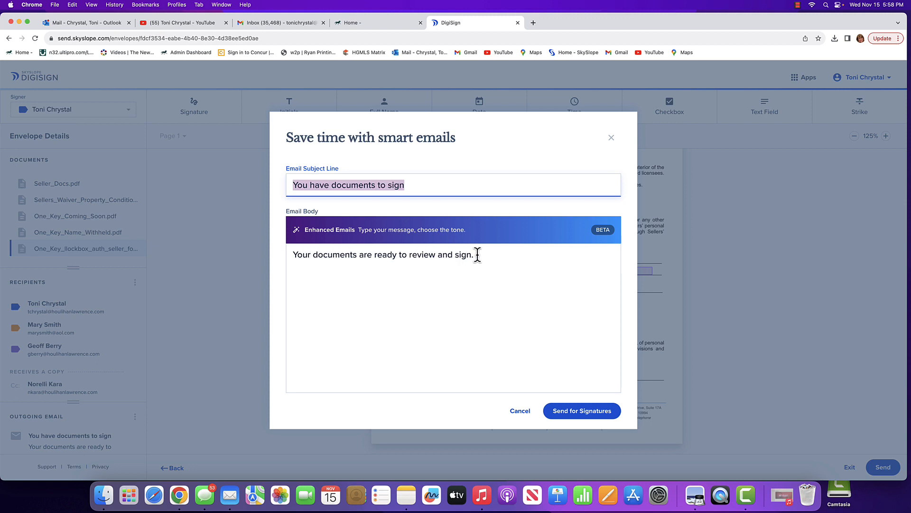
{"action": "left_click_drag", "start_coordinate": [477, 254], "coordinate": [290, 249]}
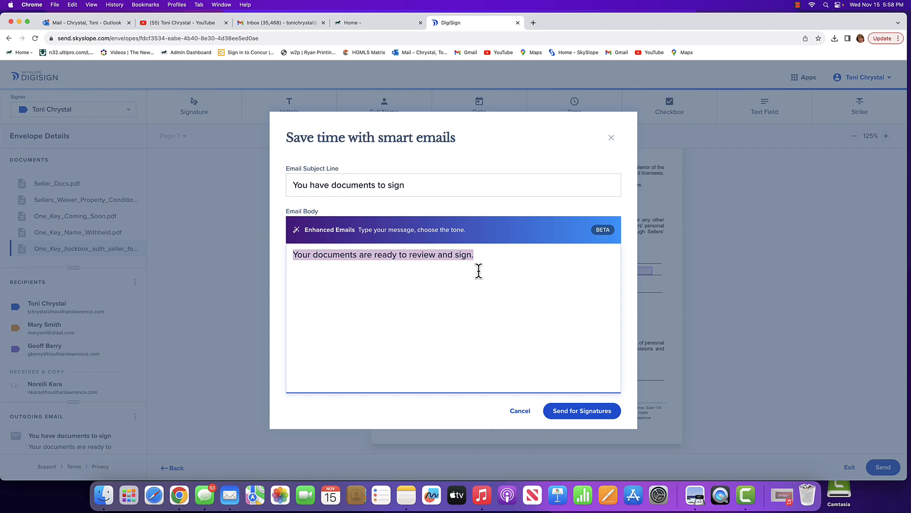
{"action": "left_click", "coordinate": [580, 416]}
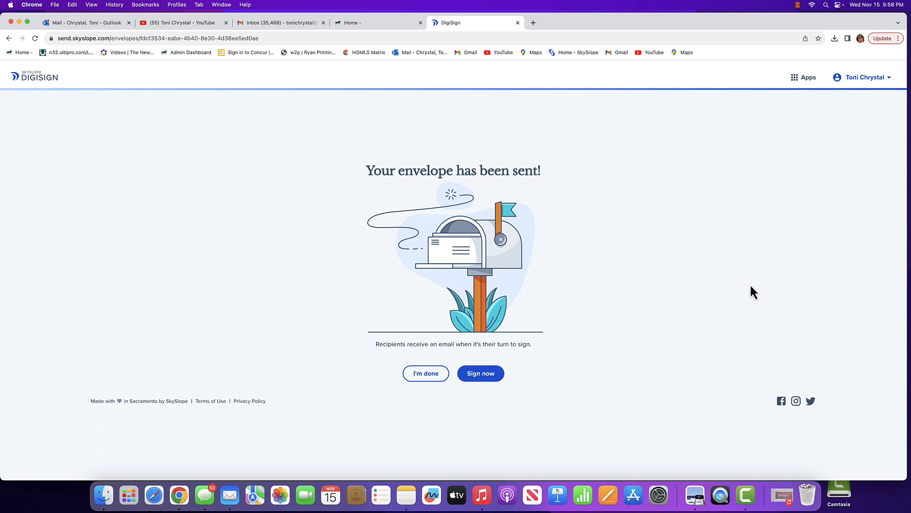
Start signing the sent envelope immediately and agree to the e-signature terms.
{"action": "left_click", "coordinate": [481, 375]}
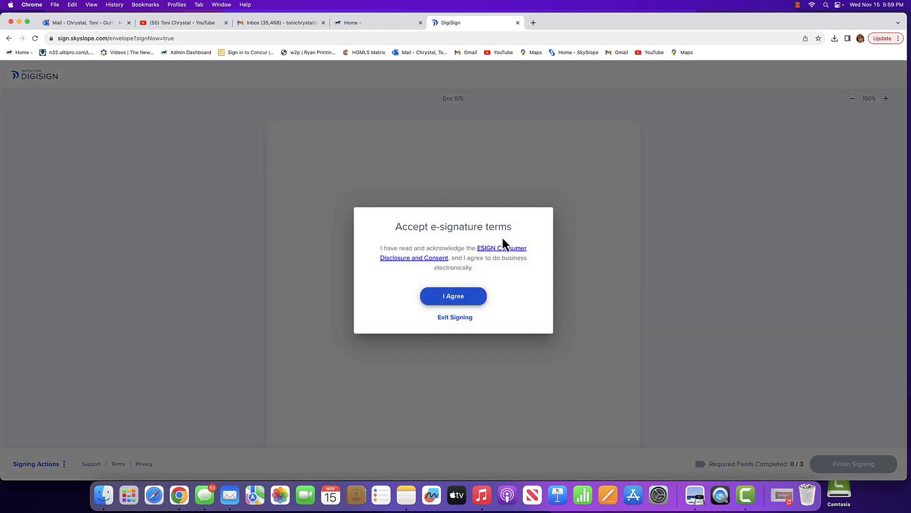
{"action": "left_click", "coordinate": [454, 297]}
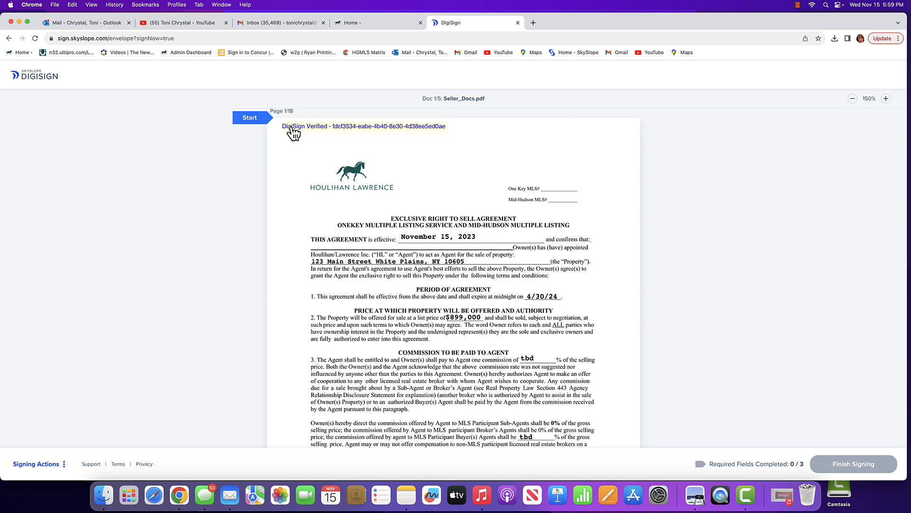
Authorize the agent to place a "For Sale" sign and use a lockbox in sections 8 and 10 of the Exclusive Right to Sell Agreement.
{"action": "left_click", "coordinate": [250, 118]}
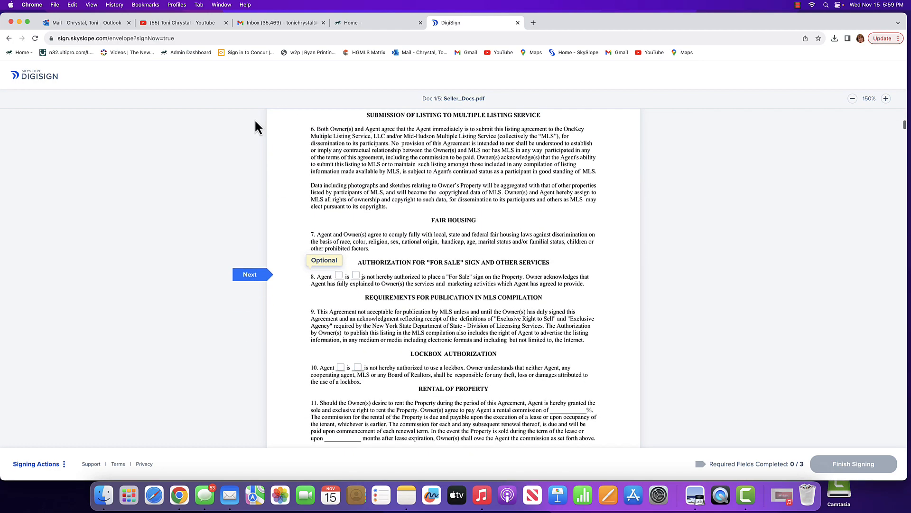
{"action": "left_click", "coordinate": [339, 276]}
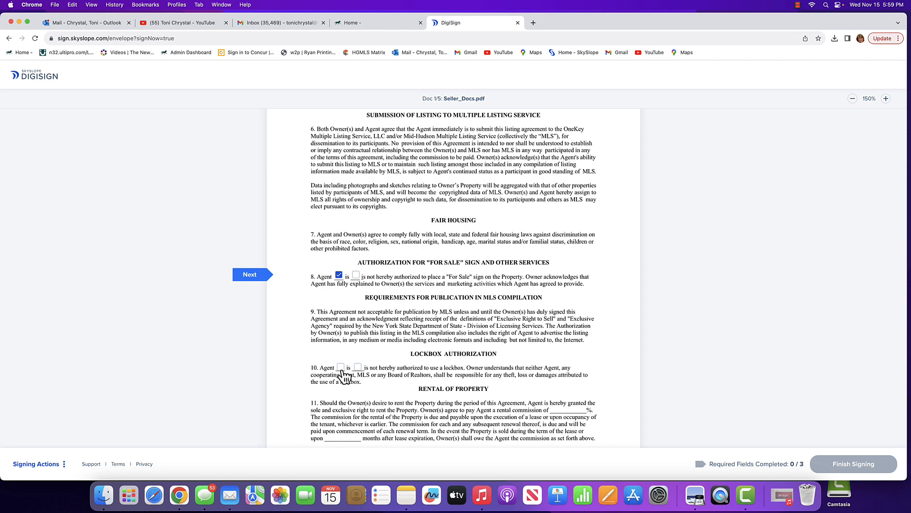
{"action": "left_click", "coordinate": [262, 280]}
{"action": "left_click", "coordinate": [256, 279]}
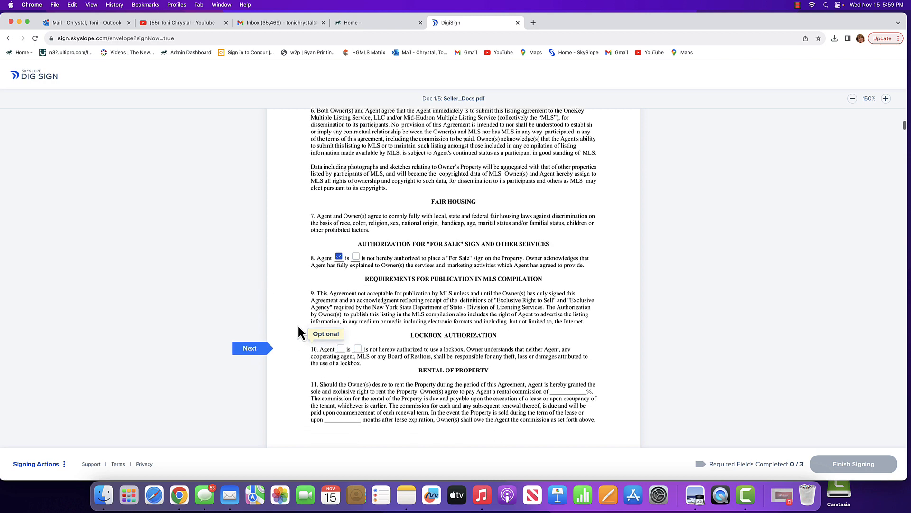
{"action": "left_click", "coordinate": [341, 275]}
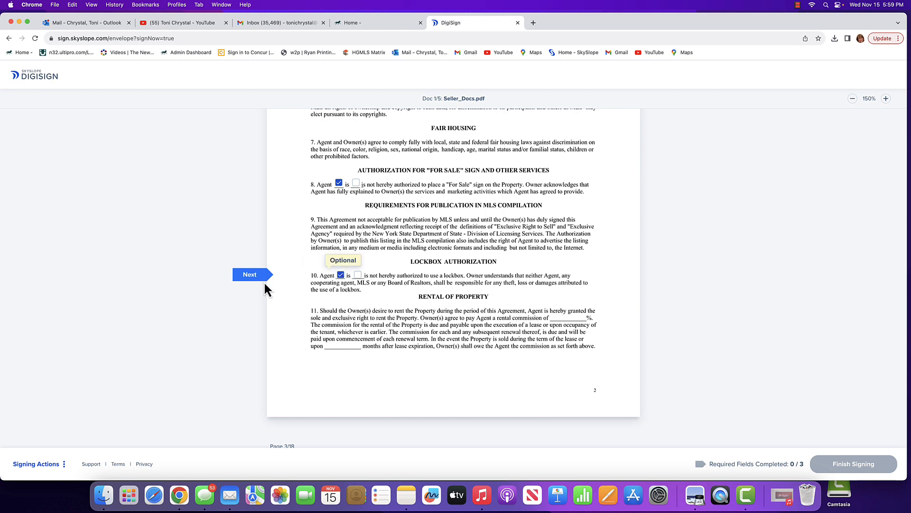
Sign the licensed salesperson field of the listing agreement, adding the agent's legal first name and quoted nickname to the signature in the third style.
{"action": "left_click", "coordinate": [253, 276]}
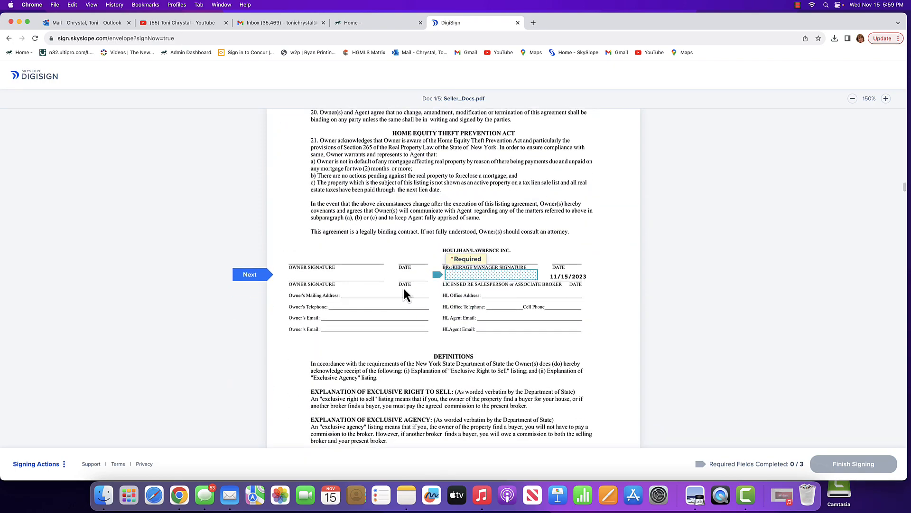
{"action": "left_click", "coordinate": [484, 281]}
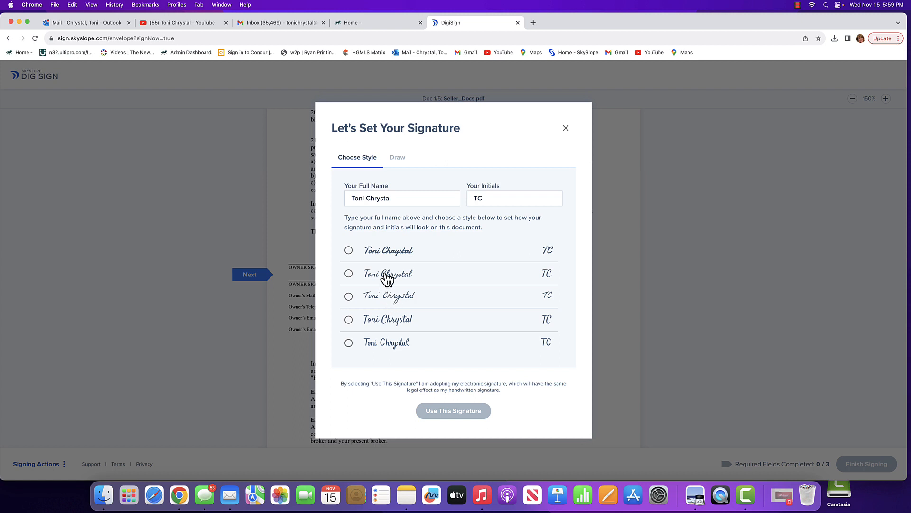
{"action": "left_click", "coordinate": [367, 199]}
{"action": "type", "text": "Annette \"Toni"}
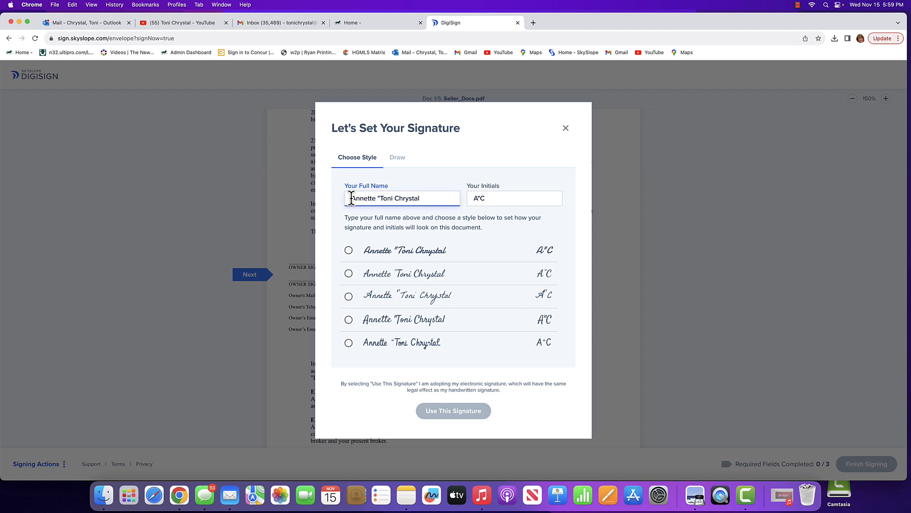
{"action": "type", "text": "\""}
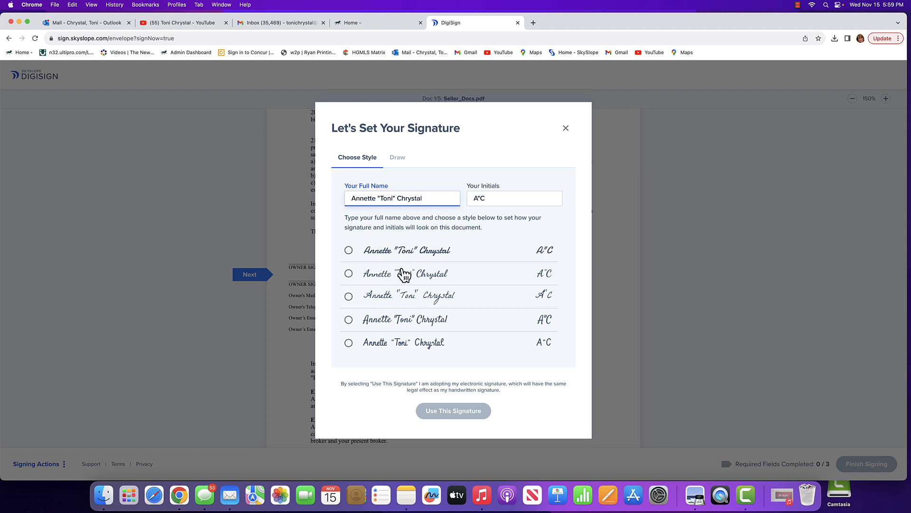
{"action": "left_click", "coordinate": [349, 297]}
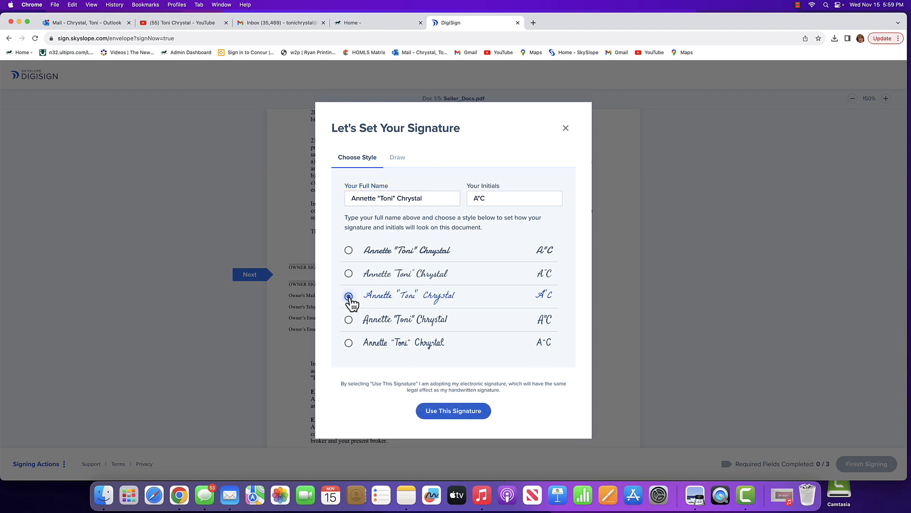
{"action": "left_click", "coordinate": [453, 411]}
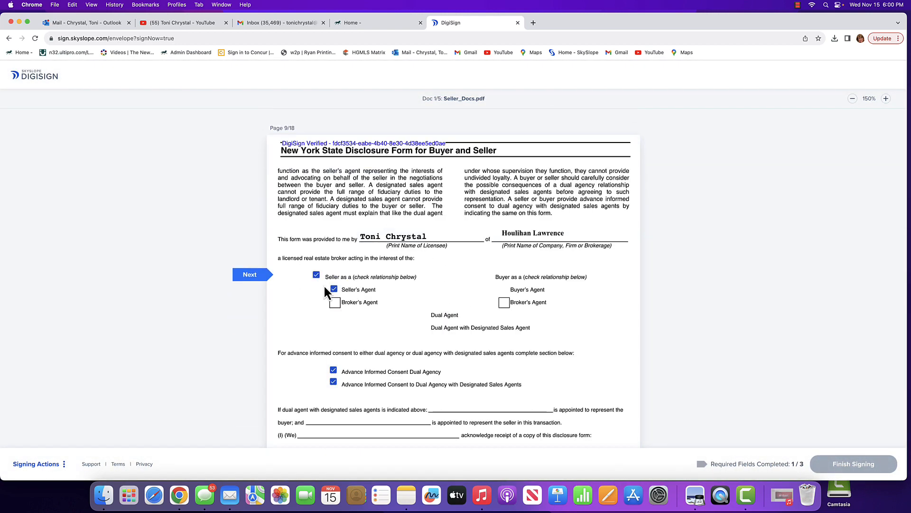
Examine the New York State disclosure forms and the remaining seller documents for prefilled selections and outstanding agent signature fields.
{"action": "scroll", "coordinate": [350, 348], "scroll_direction": "down", "scroll_amount": 1}
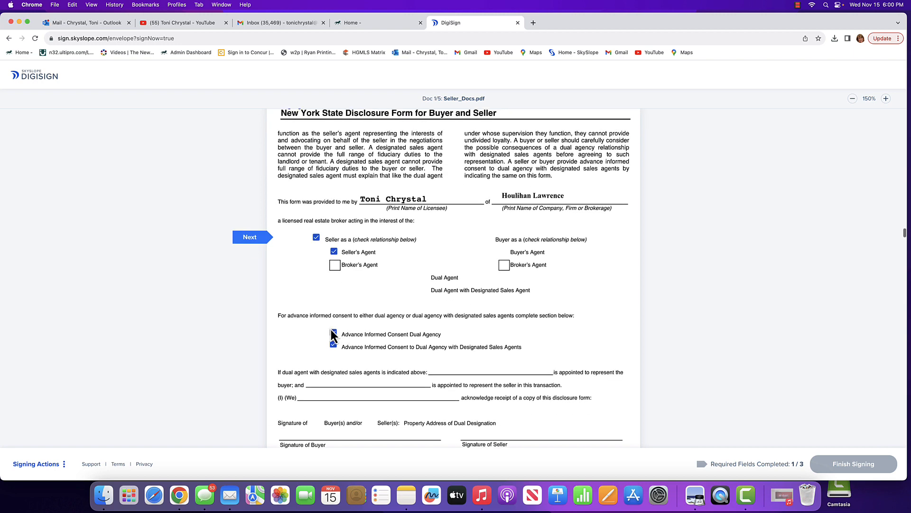
{"action": "scroll", "coordinate": [386, 335], "scroll_direction": "down", "scroll_amount": 1}
{"action": "scroll", "coordinate": [386, 337], "scroll_direction": "down", "scroll_amount": 5}
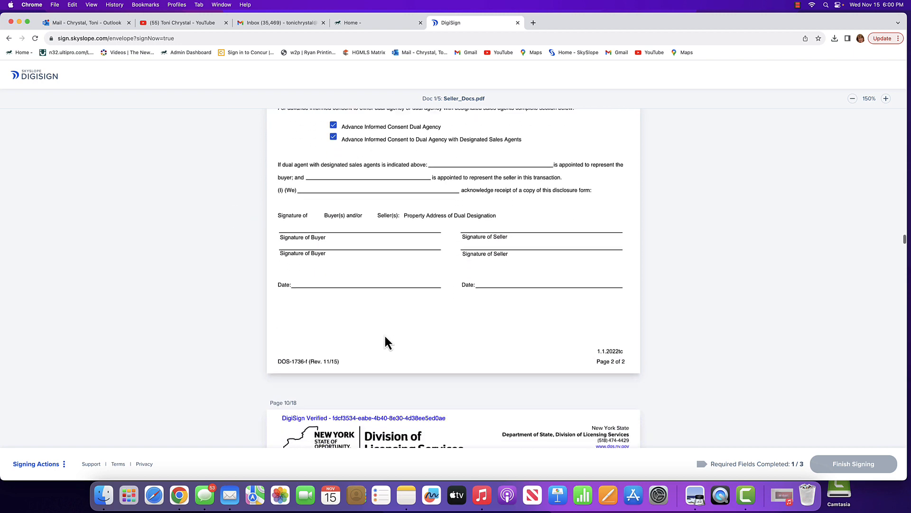
{"action": "scroll", "coordinate": [383, 340], "scroll_direction": "up", "scroll_amount": 4}
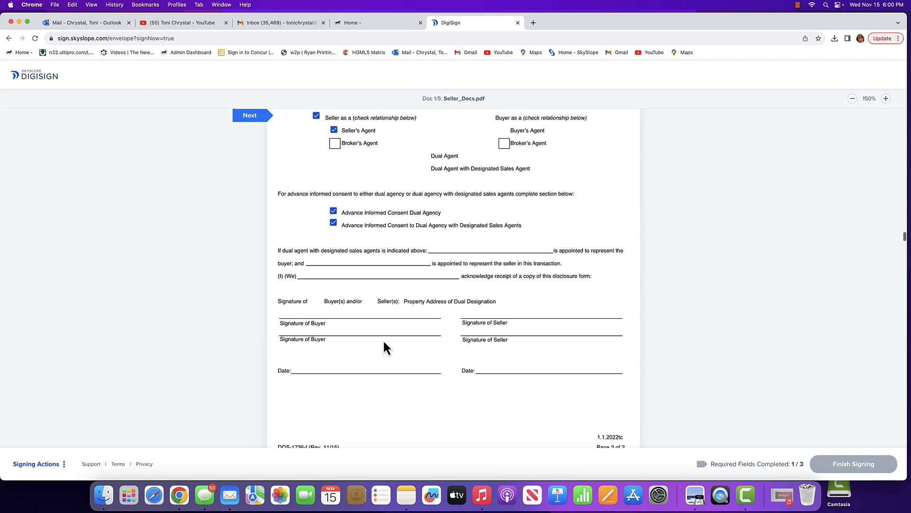
{"action": "scroll", "coordinate": [383, 340], "scroll_direction": "down", "scroll_amount": 6}
{"action": "scroll", "coordinate": [382, 339], "scroll_direction": "down", "scroll_amount": 12}
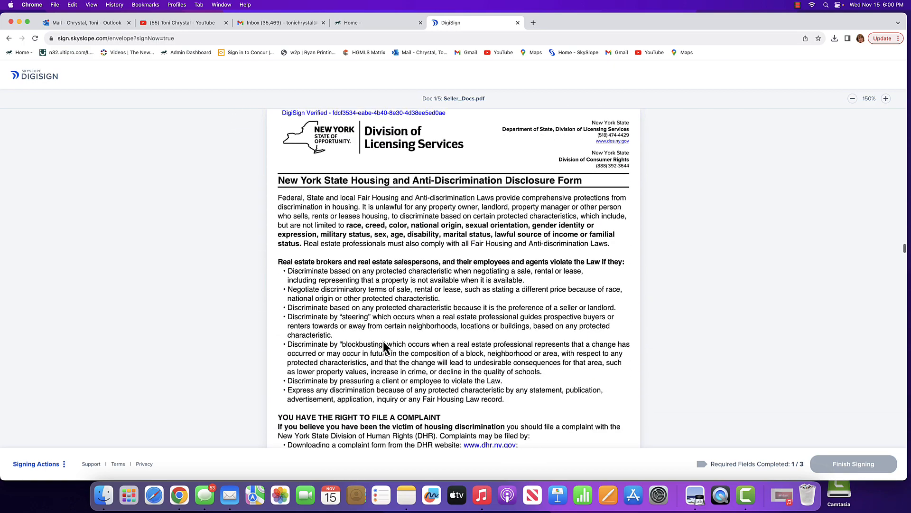
{"action": "scroll", "coordinate": [382, 339], "scroll_direction": "down", "scroll_amount": 10}
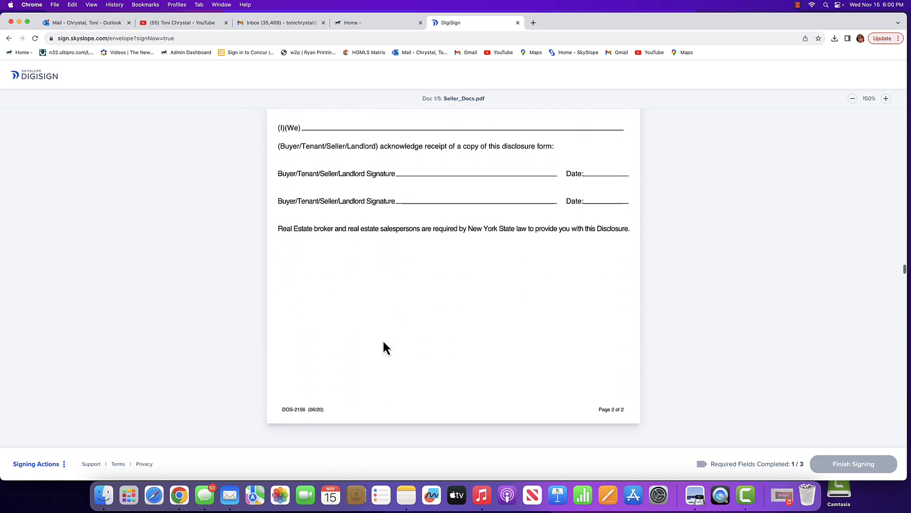
{"action": "scroll", "coordinate": [383, 340], "scroll_direction": "down", "scroll_amount": 18}
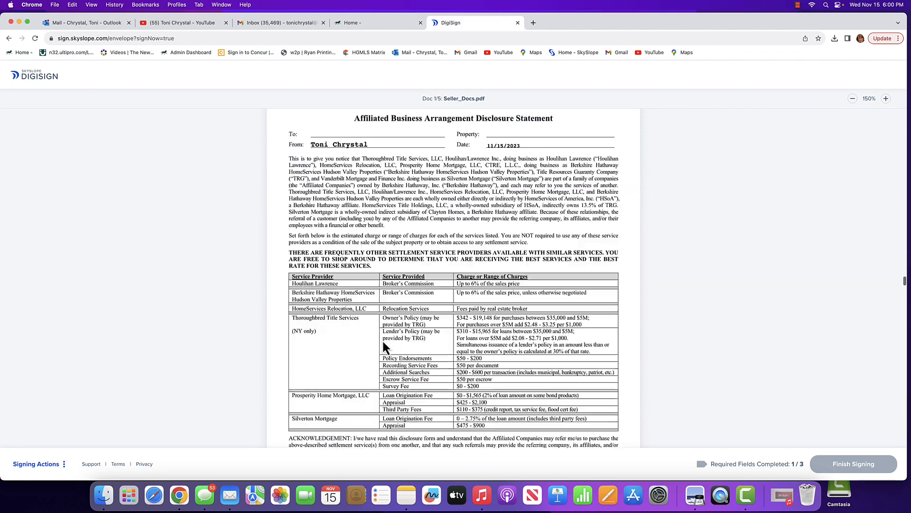
{"action": "scroll", "coordinate": [383, 340], "scroll_direction": "down", "scroll_amount": 20}
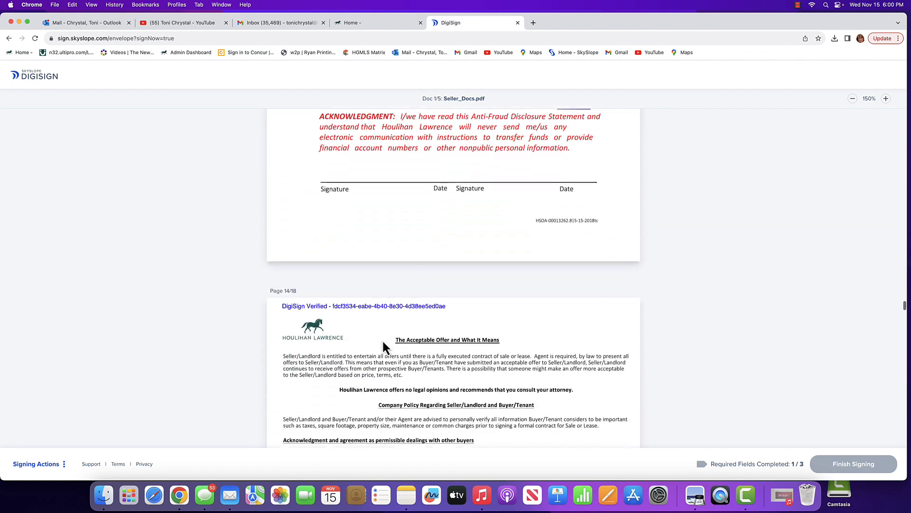
{"action": "scroll", "coordinate": [383, 348], "scroll_direction": "down", "scroll_amount": 20}
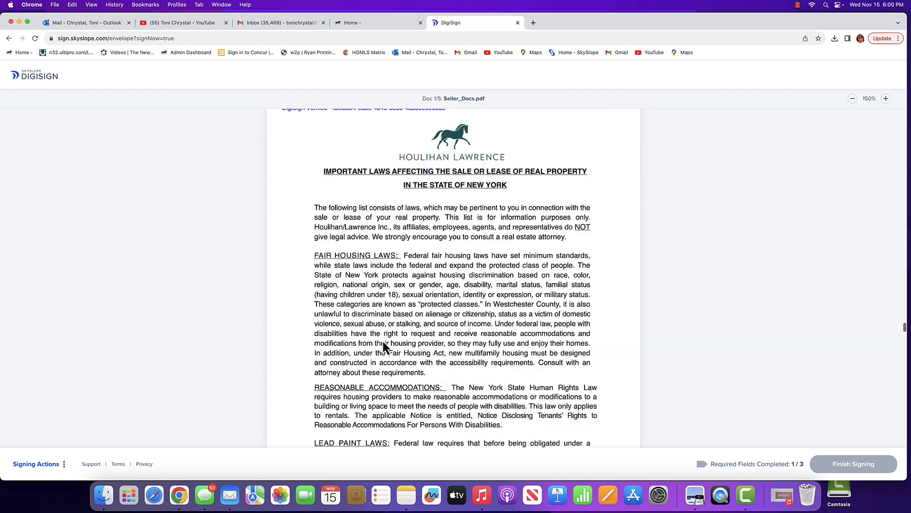
{"action": "scroll", "coordinate": [383, 343], "scroll_direction": "down", "scroll_amount": 20}
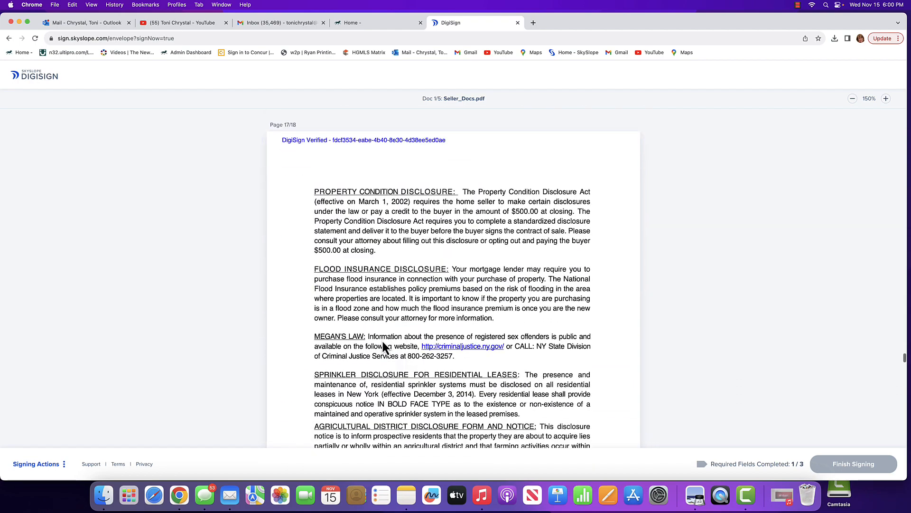
{"action": "scroll", "coordinate": [382, 342], "scroll_direction": "down", "scroll_amount": 20}
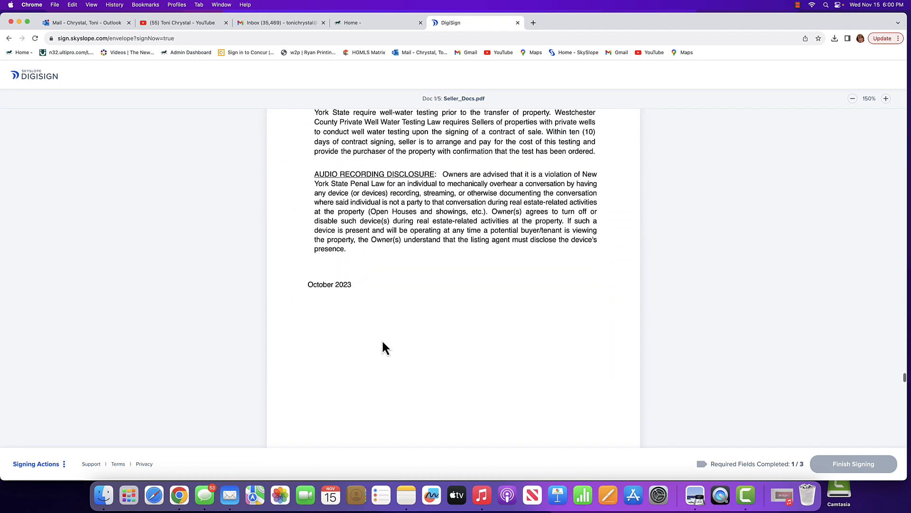
{"action": "scroll", "coordinate": [381, 341], "scroll_direction": "down", "scroll_amount": 20}
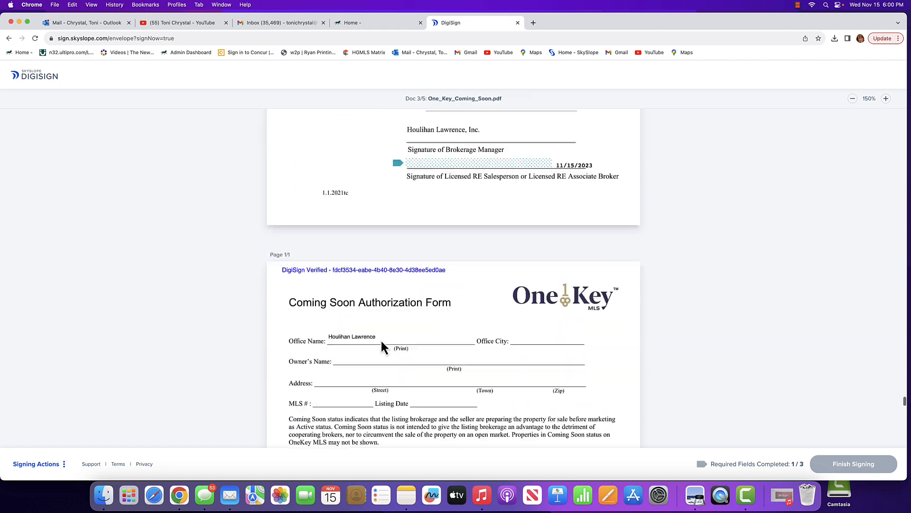
Sign the broker/agent field on the Coming Soon Authorization Form and the licensed salesperson field on the Sellers Waiver.
{"action": "scroll", "coordinate": [382, 343], "scroll_direction": "down", "scroll_amount": 6}
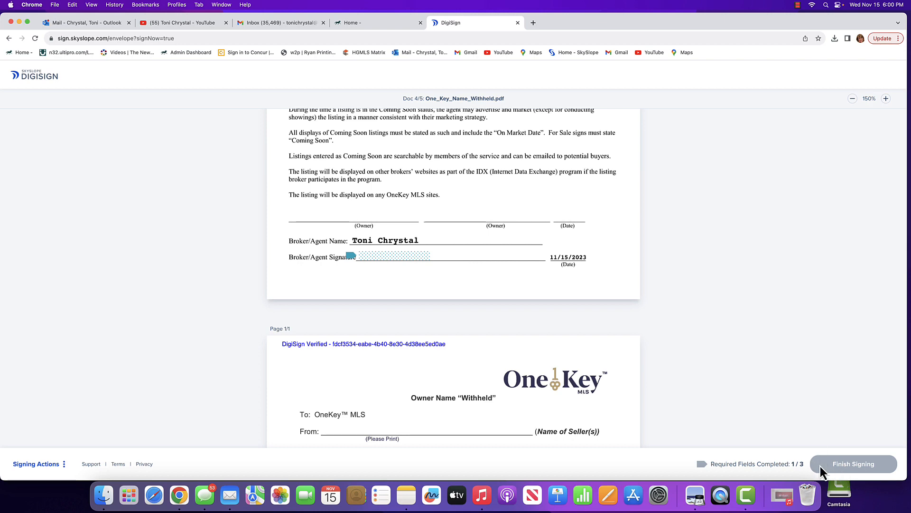
{"action": "left_click", "coordinate": [384, 256]}
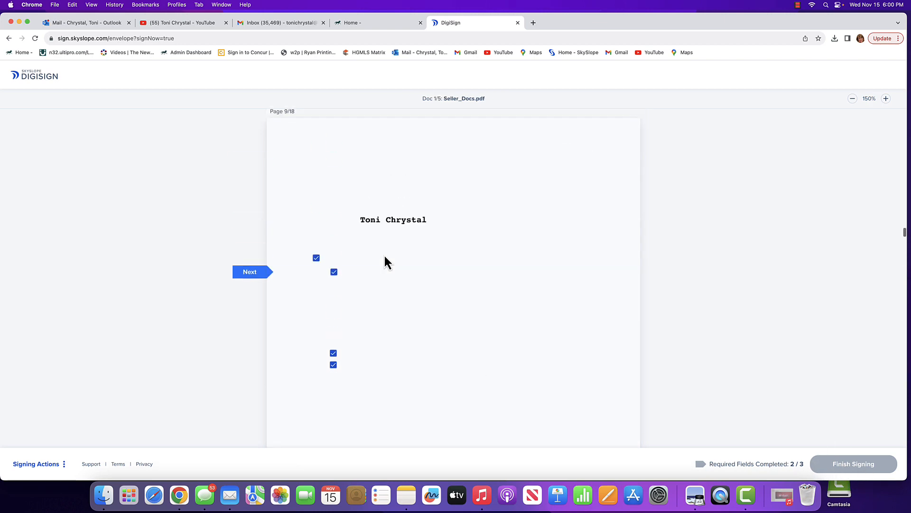
{"action": "left_click", "coordinate": [250, 275]}
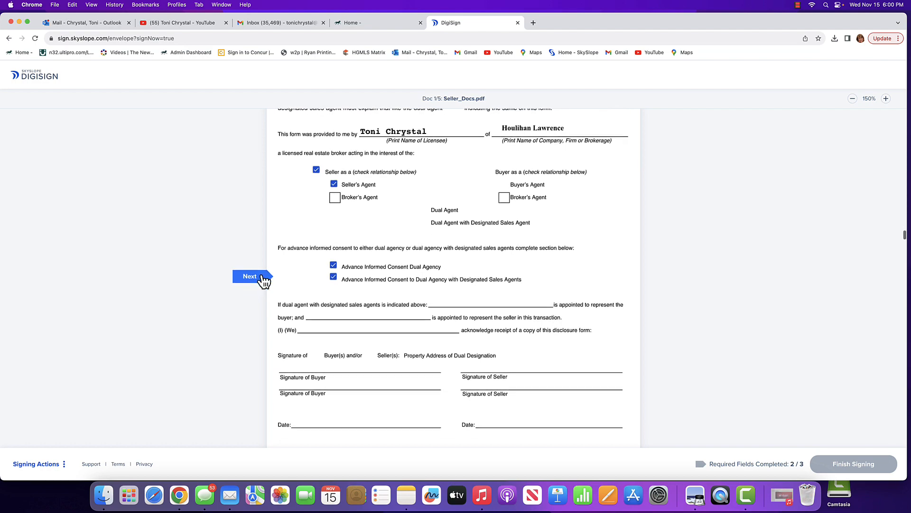
{"action": "left_click", "coordinate": [261, 278]}
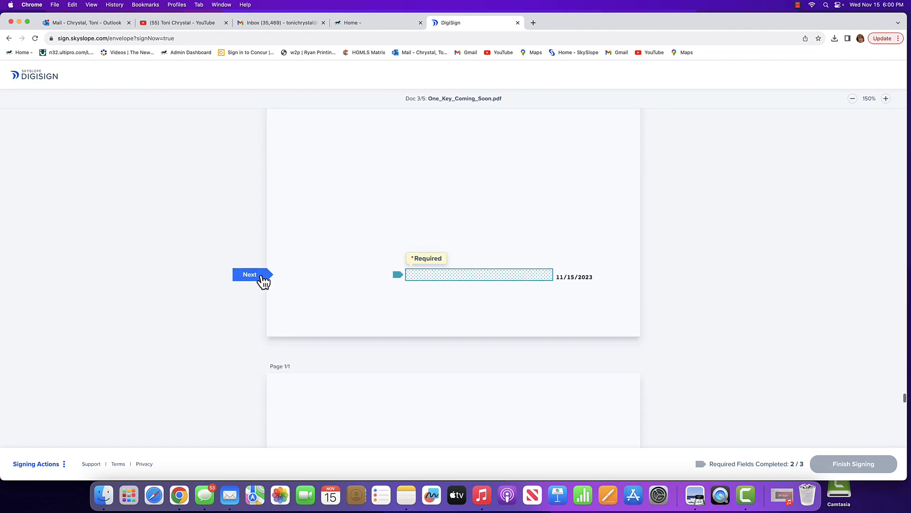
{"action": "left_click", "coordinate": [473, 280]}
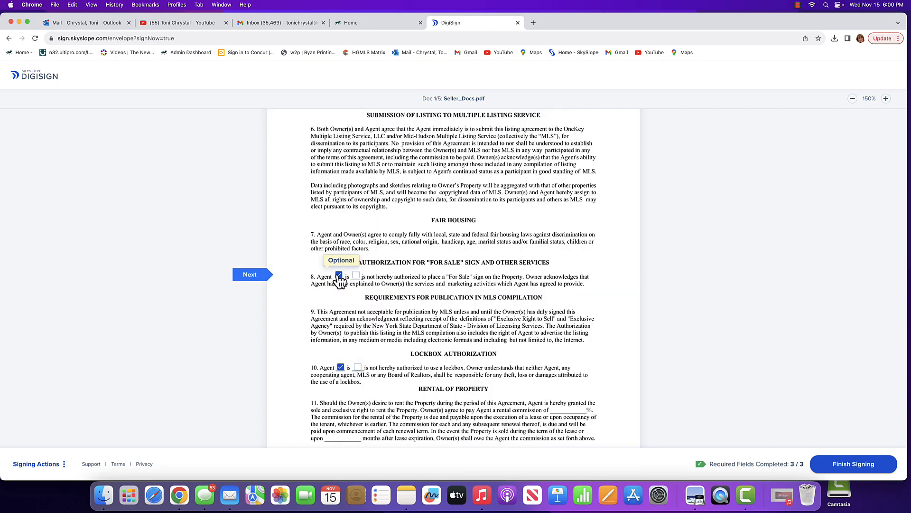
Finish signing the envelope as the agent and return to the envelope list without downloading the signed documents.
{"action": "left_click", "coordinate": [853, 469]}
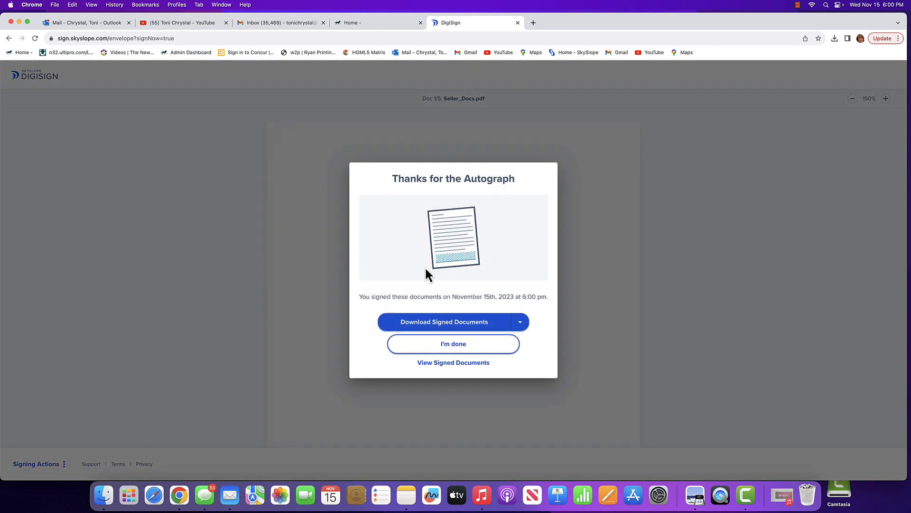
{"action": "left_click", "coordinate": [458, 348]}
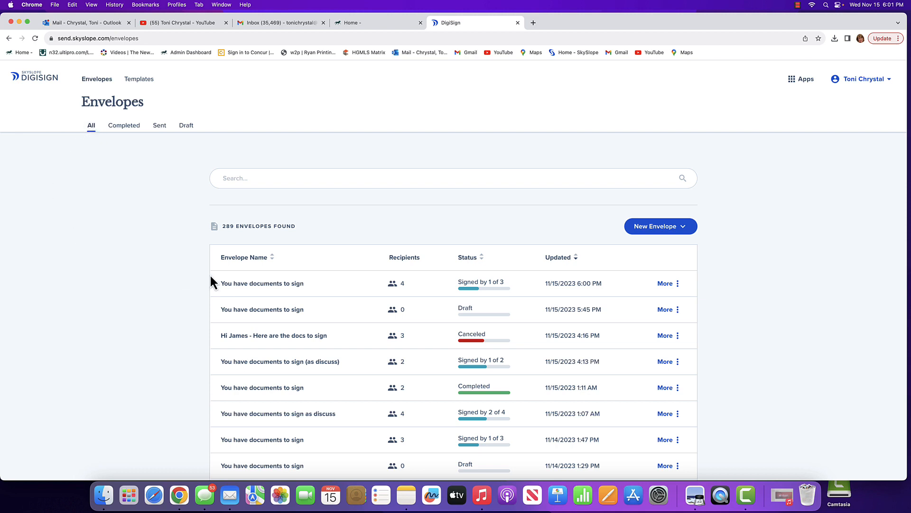
Preview the documents of the most recently updated envelope, "You have documents to sign", and close the preview.
{"action": "left_click", "coordinate": [395, 287]}
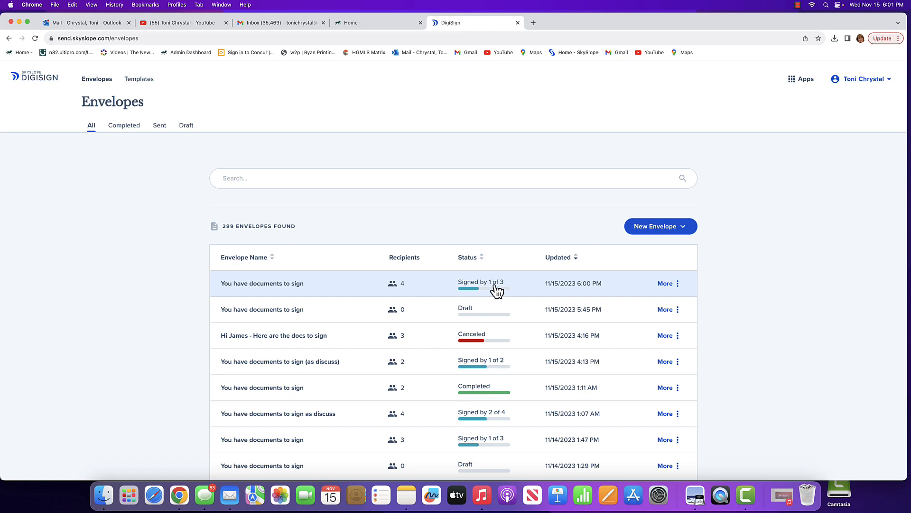
{"action": "left_click", "coordinate": [401, 289]}
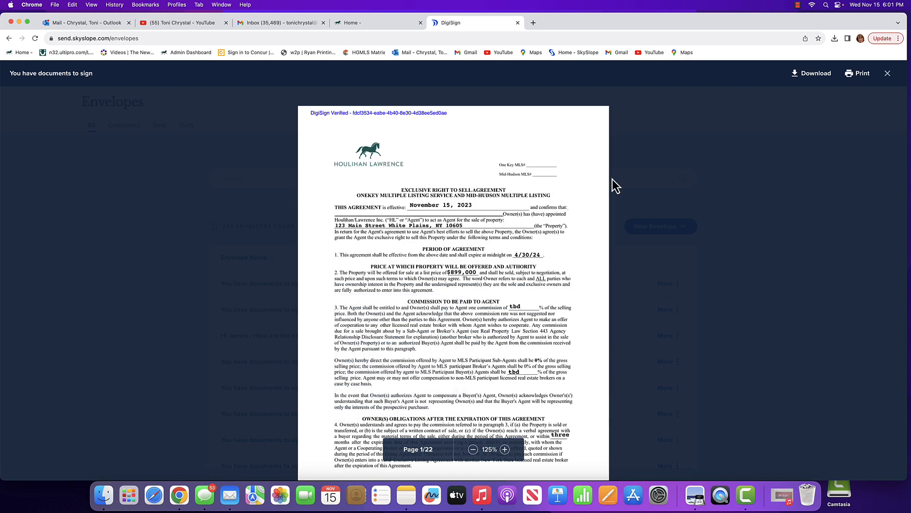
{"action": "key", "text": "Escape"}
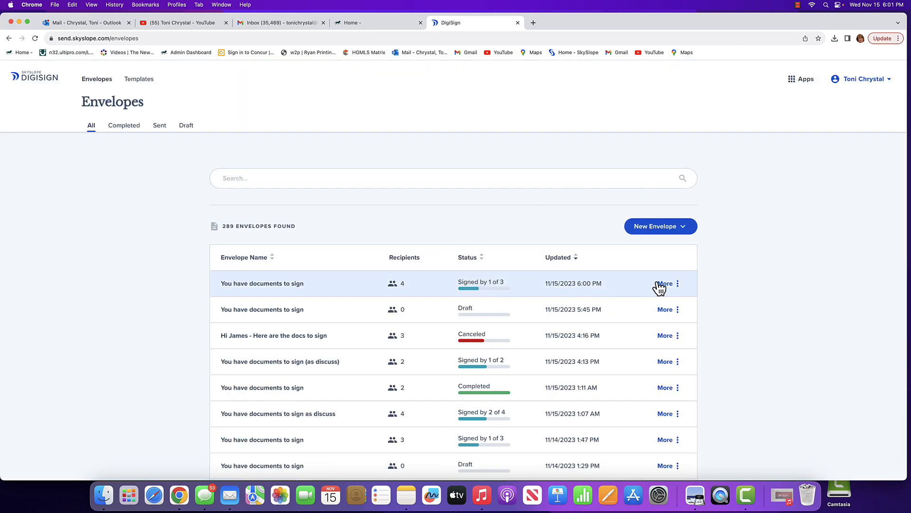
Cancel the most recently updated "You have documents to sign" envelope and confirm the cancellation.
{"action": "left_click", "coordinate": [678, 283]}
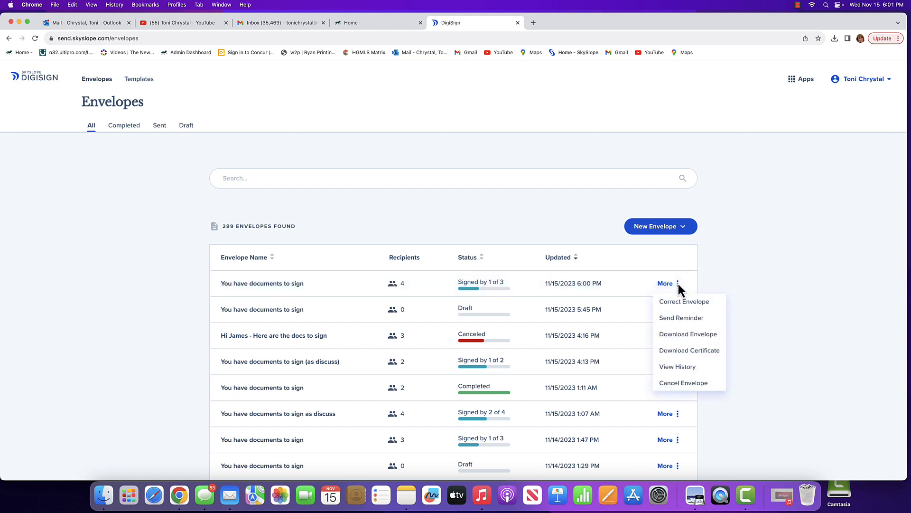
{"action": "left_click", "coordinate": [678, 283]}
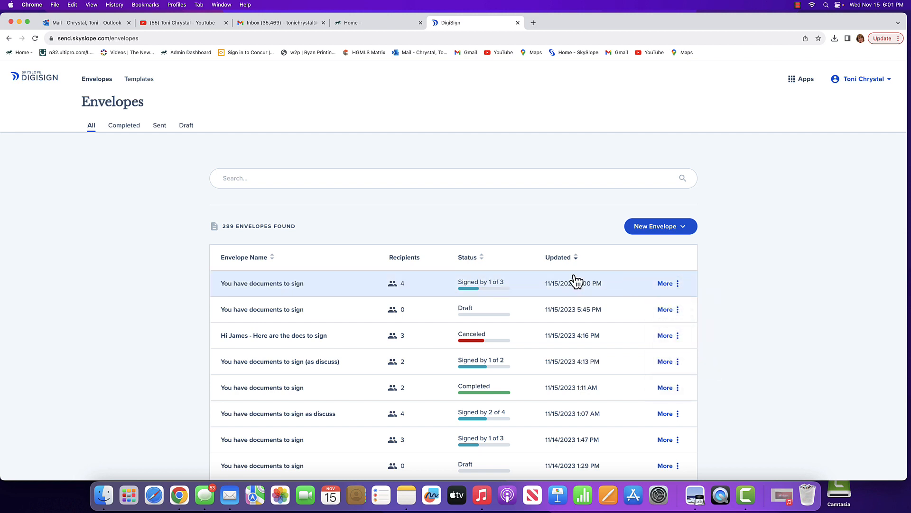
{"action": "left_click", "coordinate": [681, 285]}
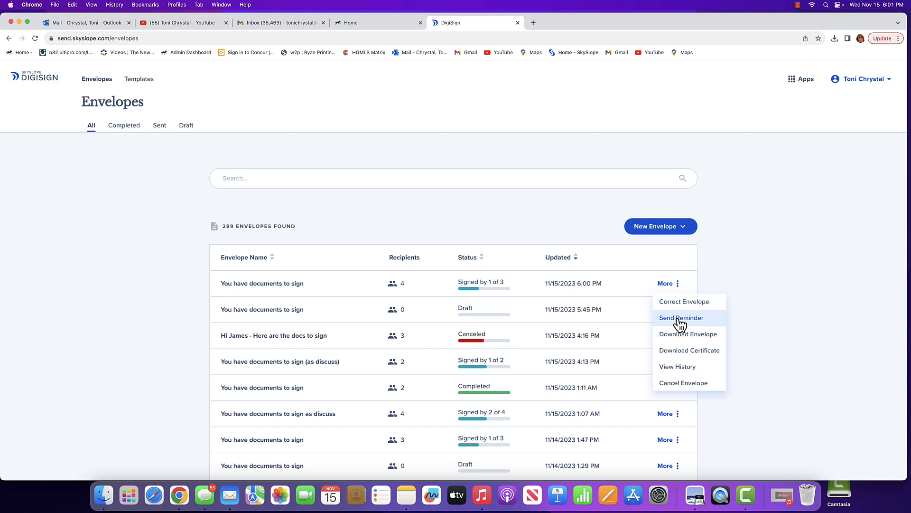
{"action": "left_click", "coordinate": [679, 384]}
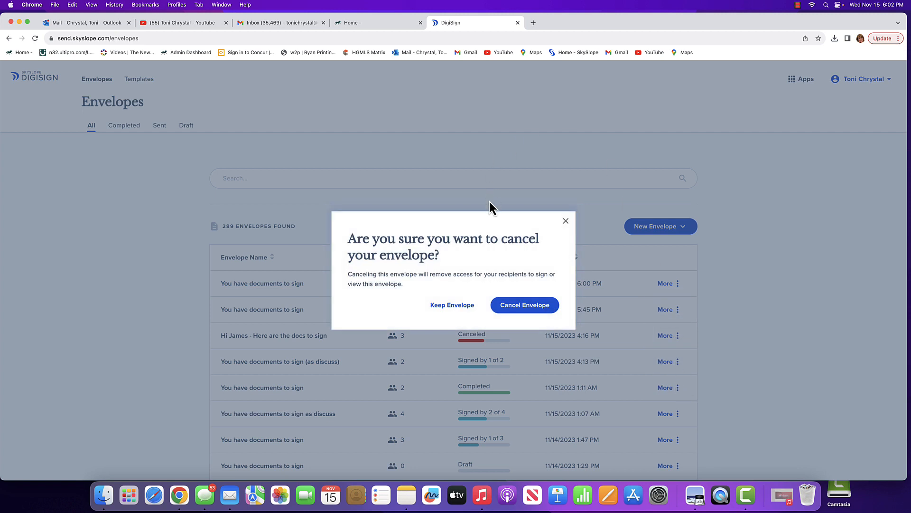
{"action": "left_click", "coordinate": [538, 306]}
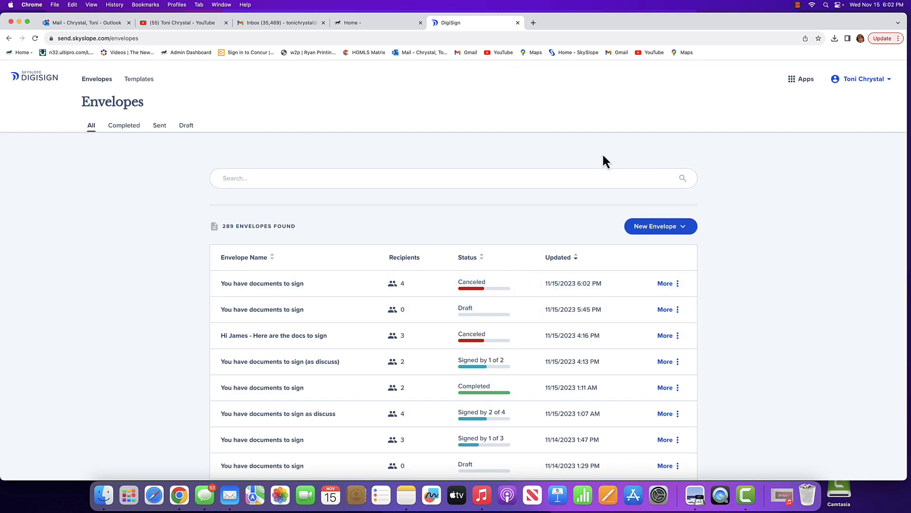
Open the draft envelope "You have documents to sign" and proceed through its documents and recipients to the field placement page without adding recipients.
{"action": "left_click", "coordinate": [471, 313]}
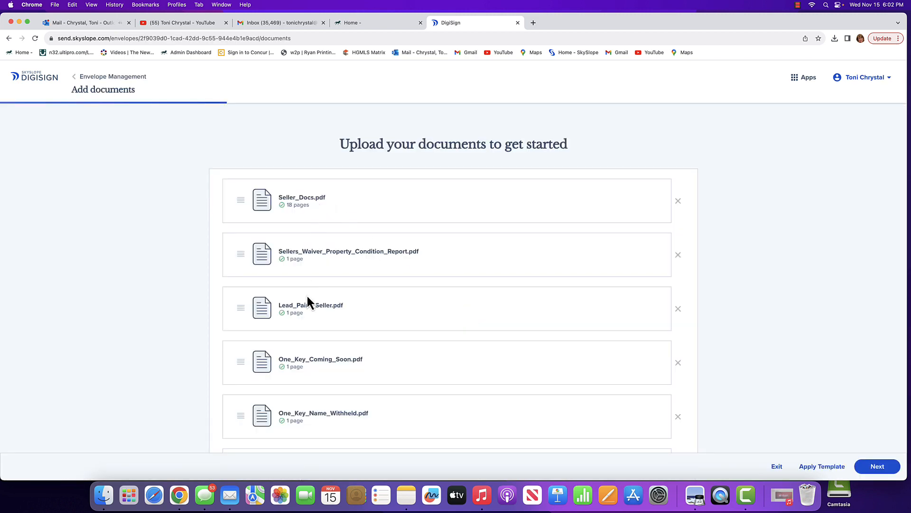
{"action": "scroll", "coordinate": [412, 372], "scroll_direction": "down", "scroll_amount": 3}
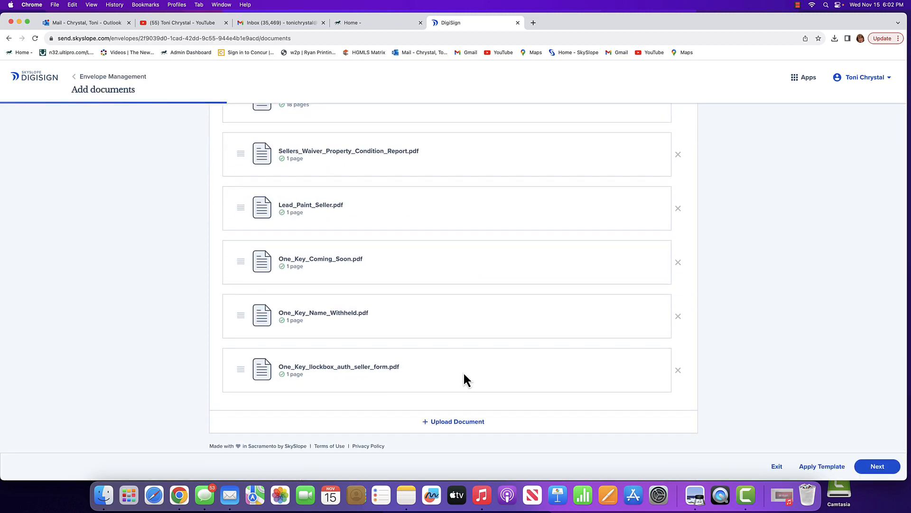
{"action": "left_click", "coordinate": [896, 465]}
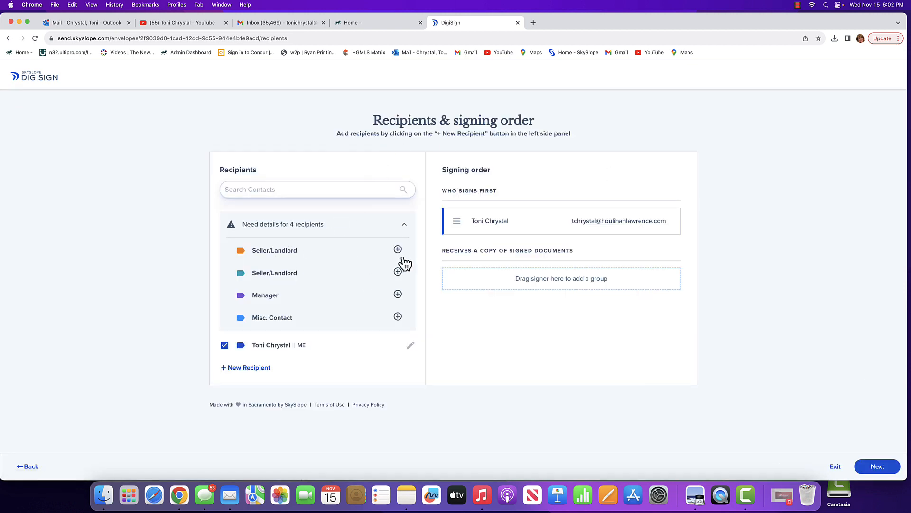
{"action": "left_click", "coordinate": [876, 465]}
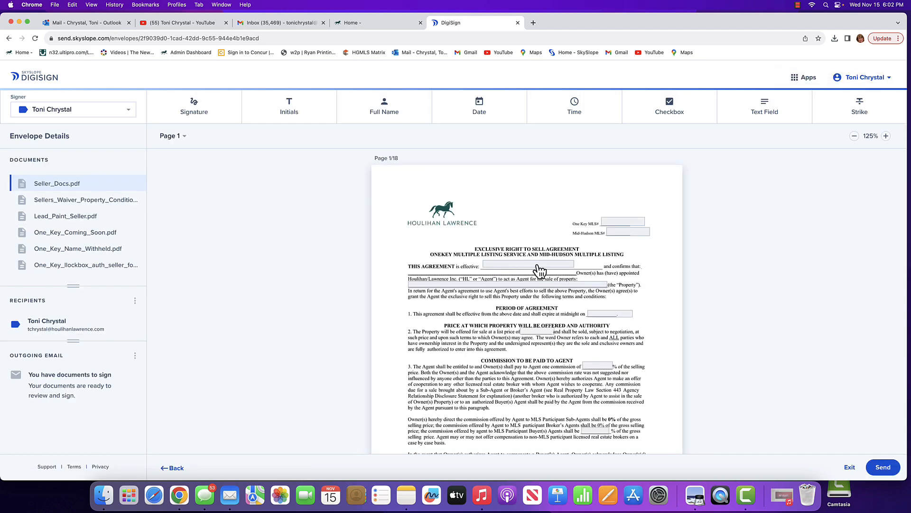
Widen the agreement's effective-date text block on page 1 of Seller_Docs.pdf and exit the draft to the envelope list.
{"action": "left_click", "coordinate": [540, 268]}
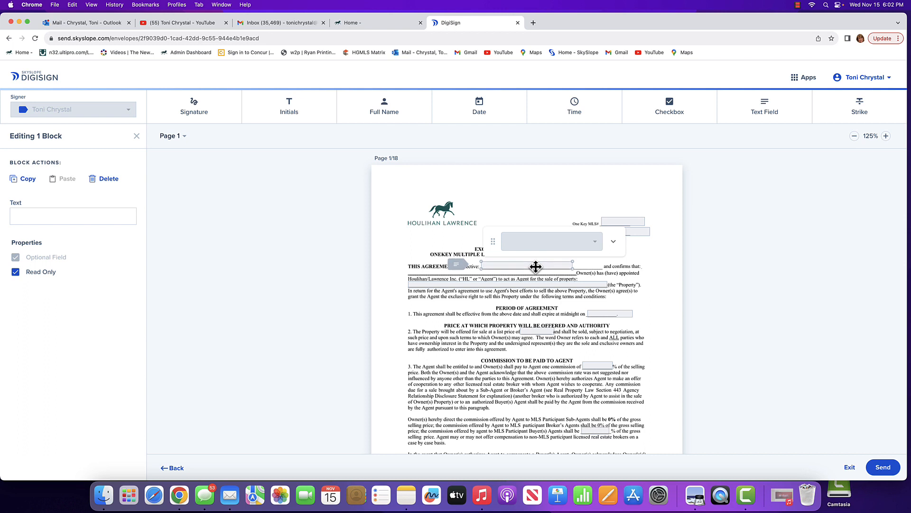
{"action": "left_click_drag", "start_coordinate": [572, 266], "coordinate": [601, 265]}
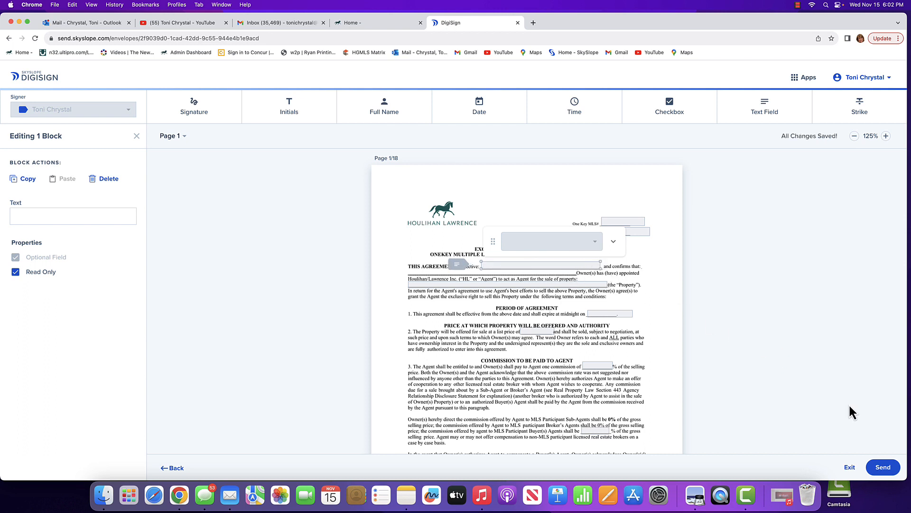
{"action": "left_click", "coordinate": [850, 468]}
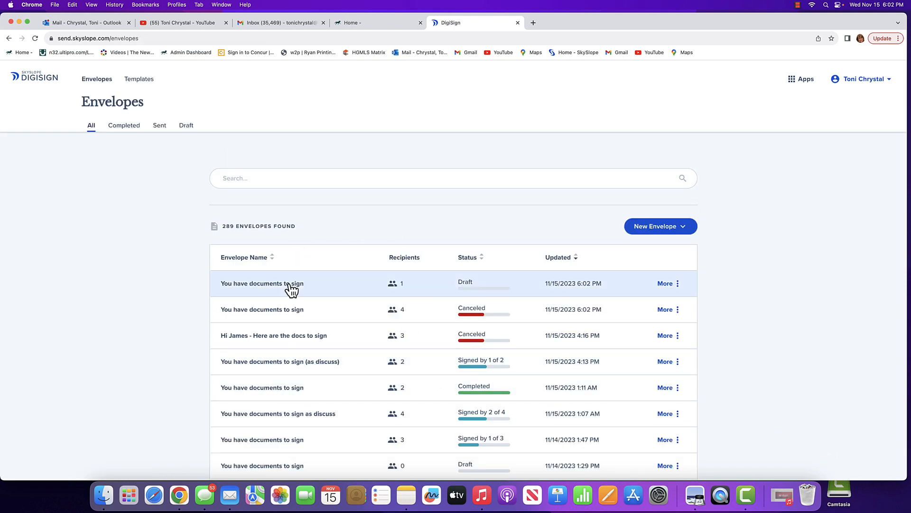
Switch from DigiSign to the SkySlope home page.
{"action": "mouse_move", "coordinate": [400, 289]}
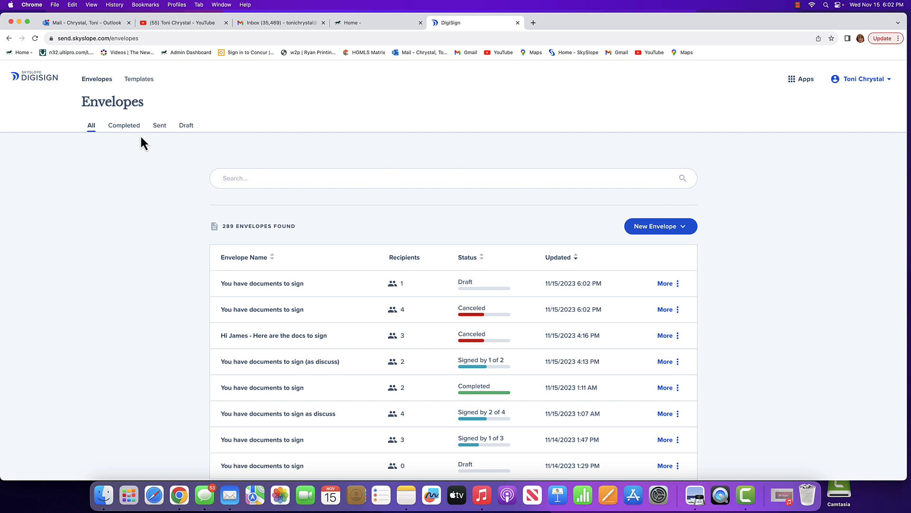
{"action": "left_click", "coordinate": [805, 88]}
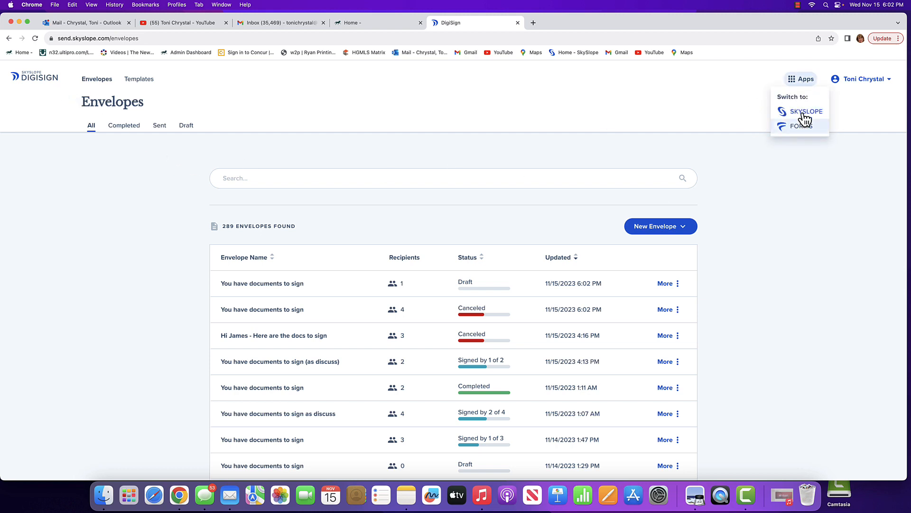
{"action": "left_click", "coordinate": [789, 114]}
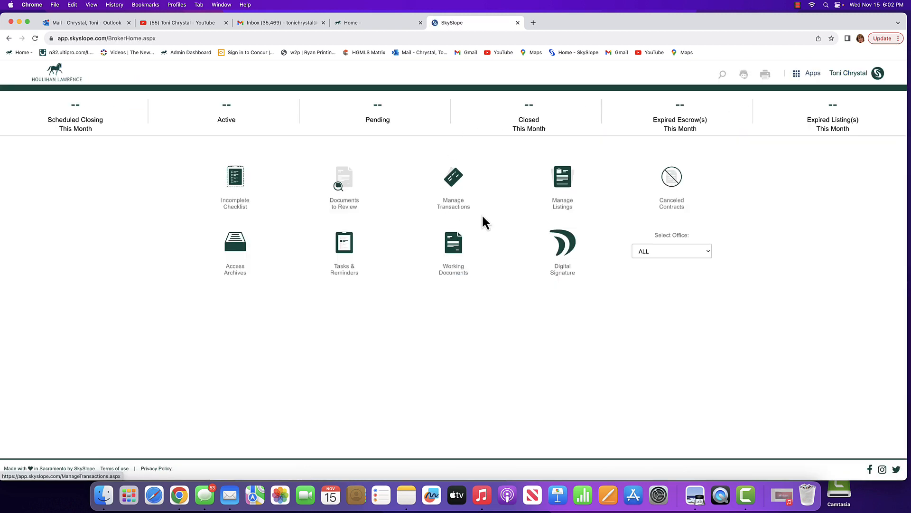
{"action": "left_click", "coordinate": [798, 6]}
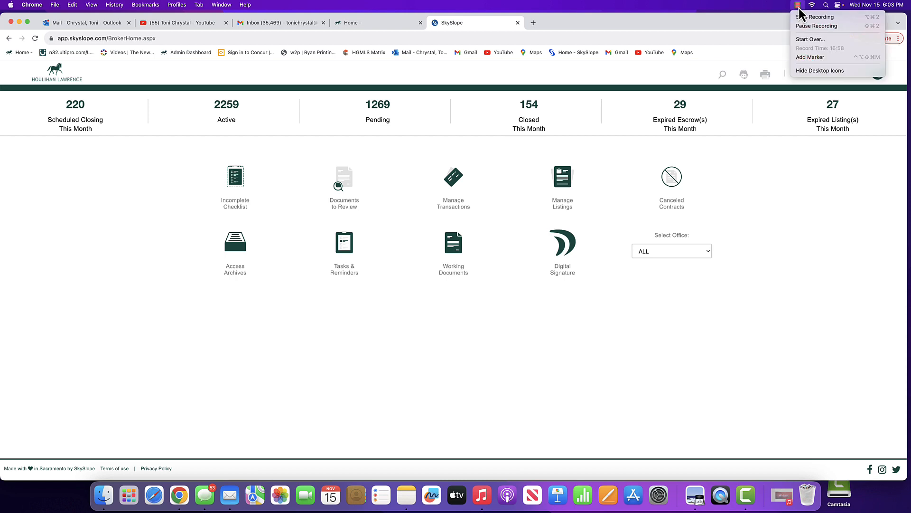